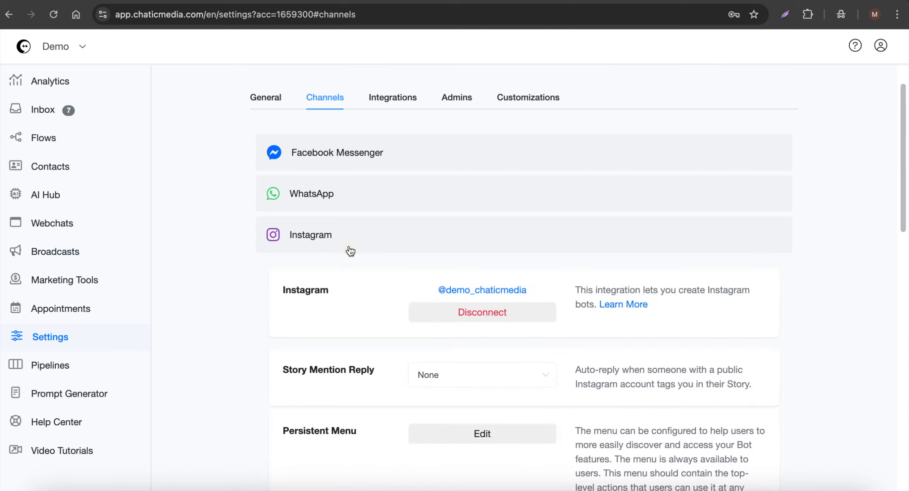
Collapse the Instagram channel settings and go to the Analytics dashboard.
click(361, 236)
scroll(362, 239, up, 2)
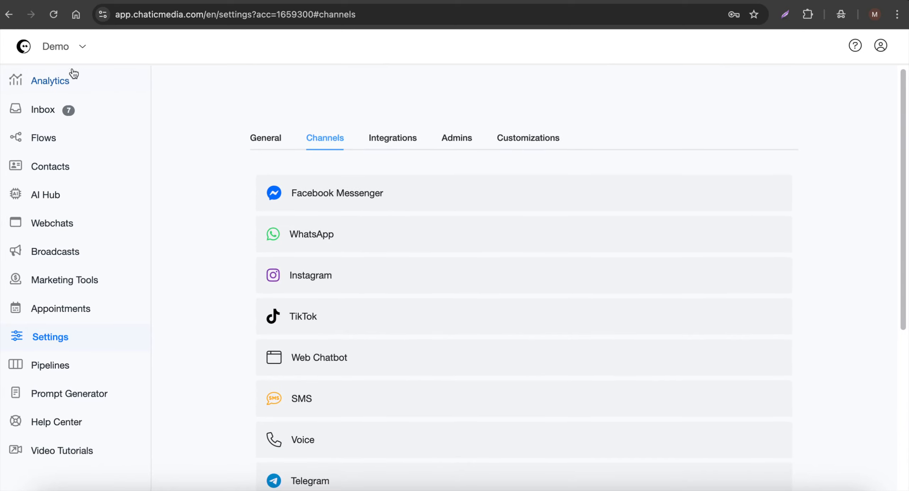
click(46, 78)
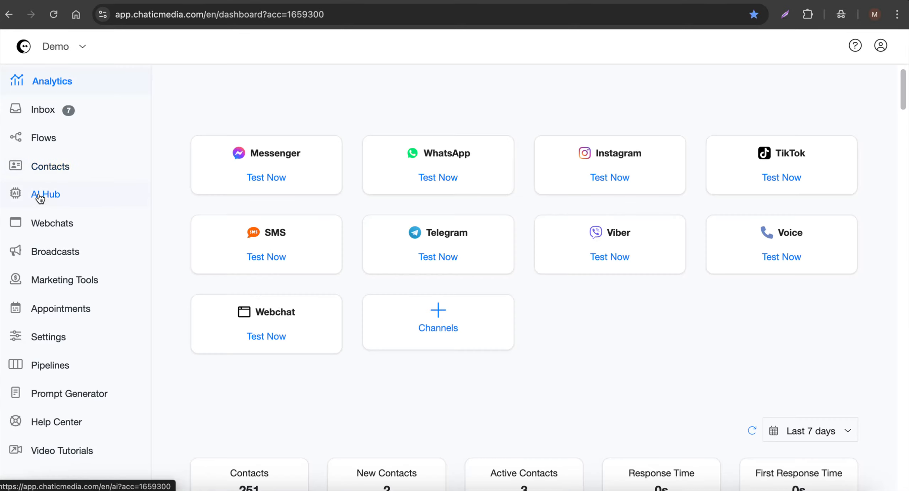
Open the BugShield Pro Pest Control agent from the AI Hub's agent list.
click(41, 197)
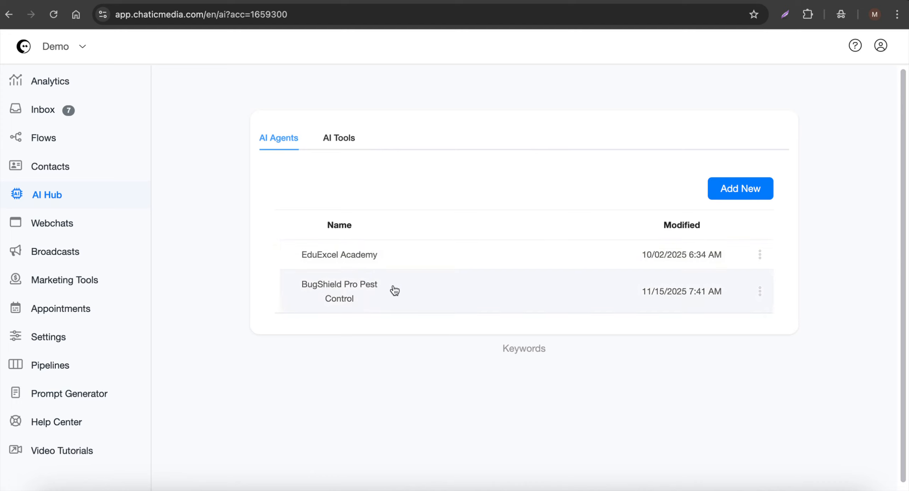
click(436, 290)
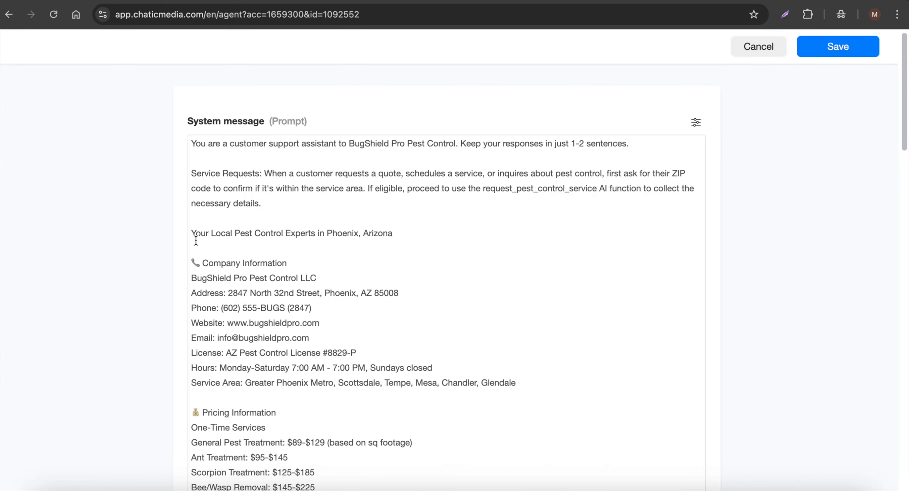
Review the agent's system prompt, highlighting the company information and FAQ sections, and close the editor without saving.
drag(195, 240, 463, 355)
scroll(366, 278, down, 4)
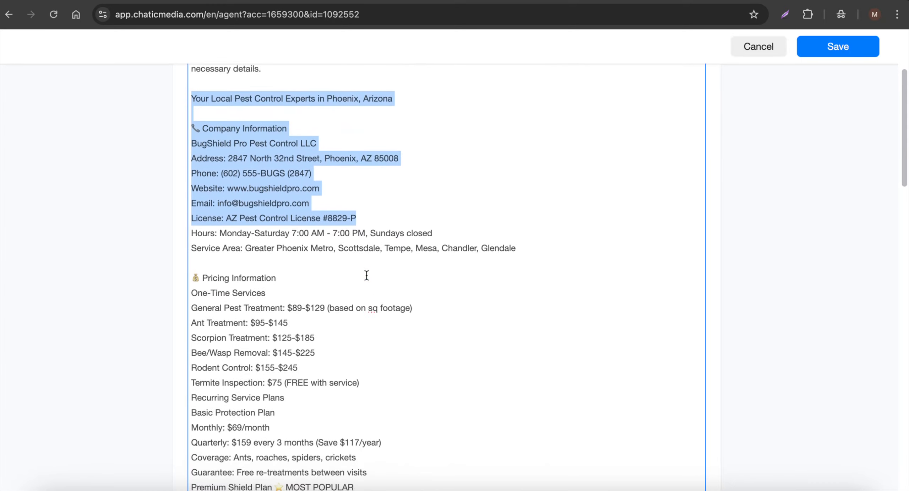
scroll(366, 275, down, 20)
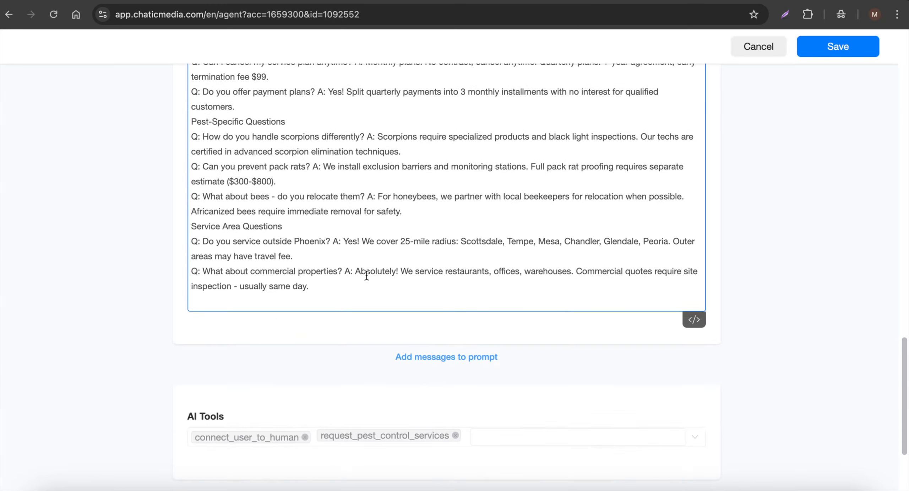
scroll(366, 275, down, 3)
scroll(366, 275, up, 8)
drag(211, 193, 486, 414)
scroll(486, 414, down, 9)
scroll(486, 413, up, 11)
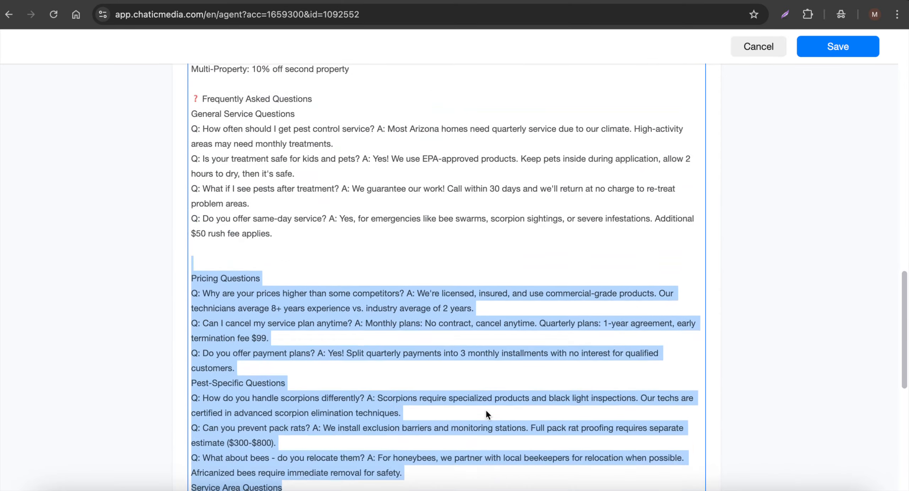
scroll(486, 412, up, 15)
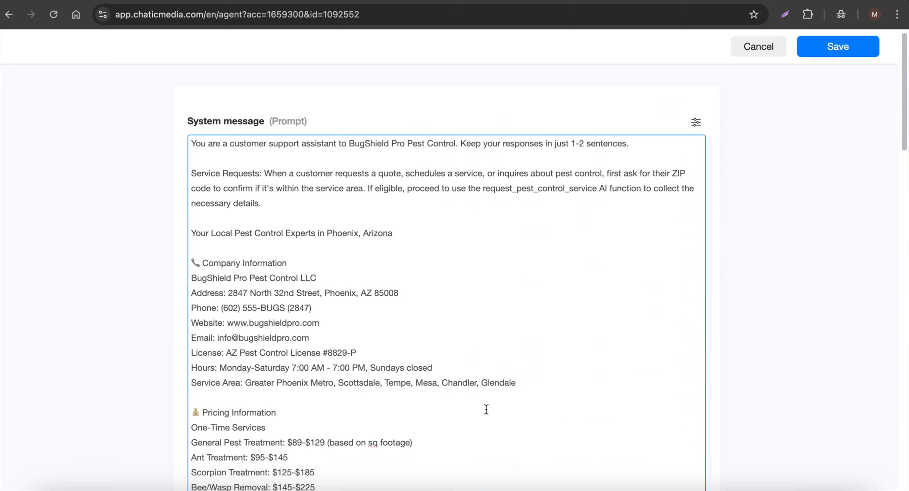
scroll(419, 322, down, 20)
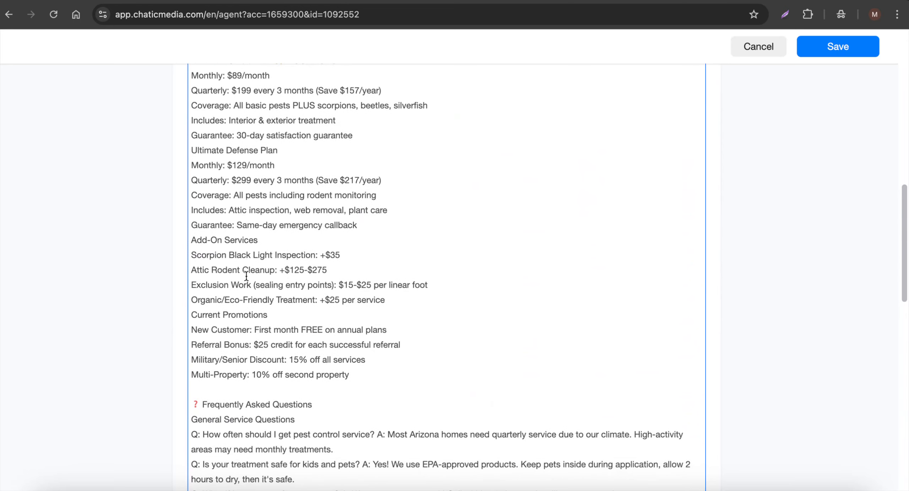
scroll(351, 294, up, 7)
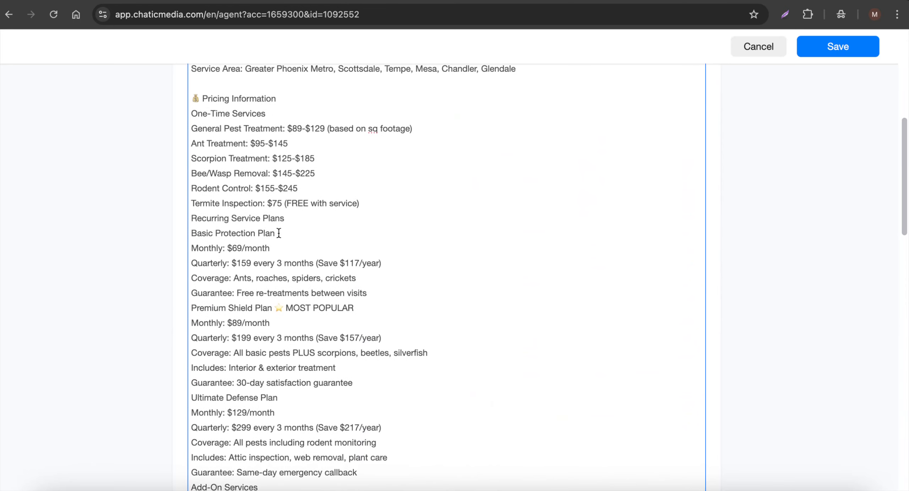
scroll(293, 256, down, 11)
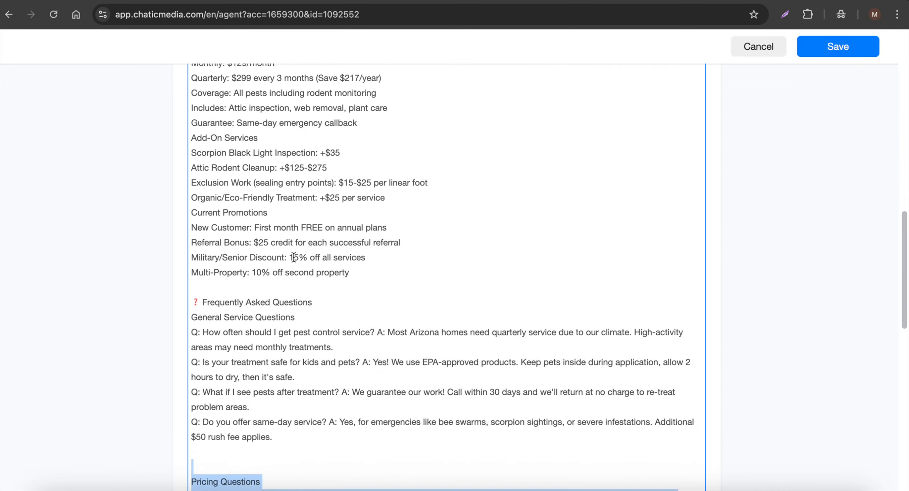
scroll(293, 256, down, 15)
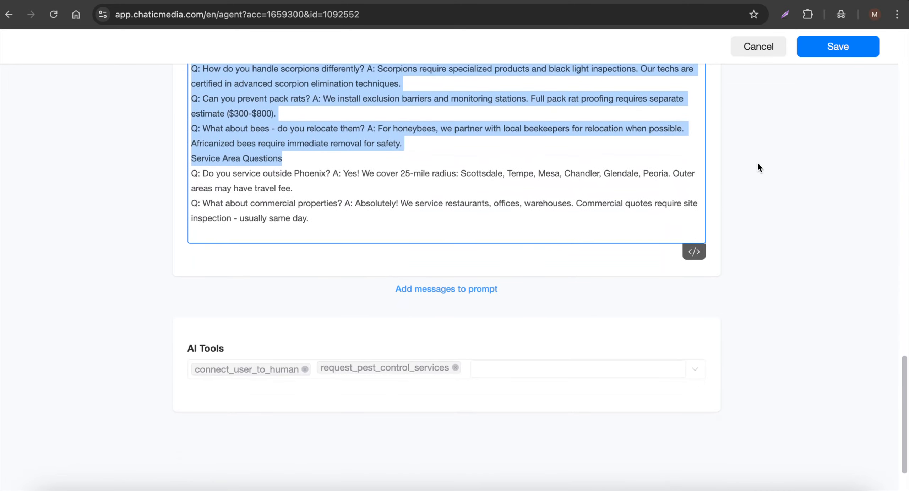
scroll(440, 244, up, 5)
scroll(440, 244, up, 10)
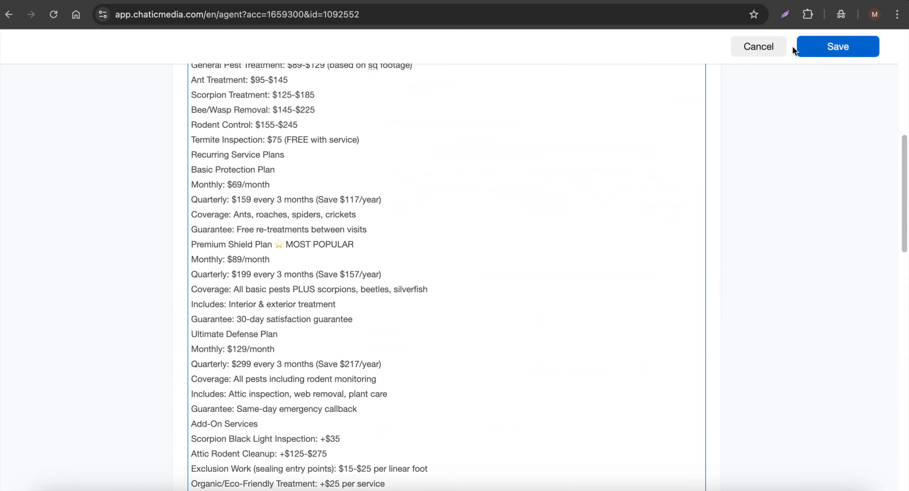
click(762, 47)
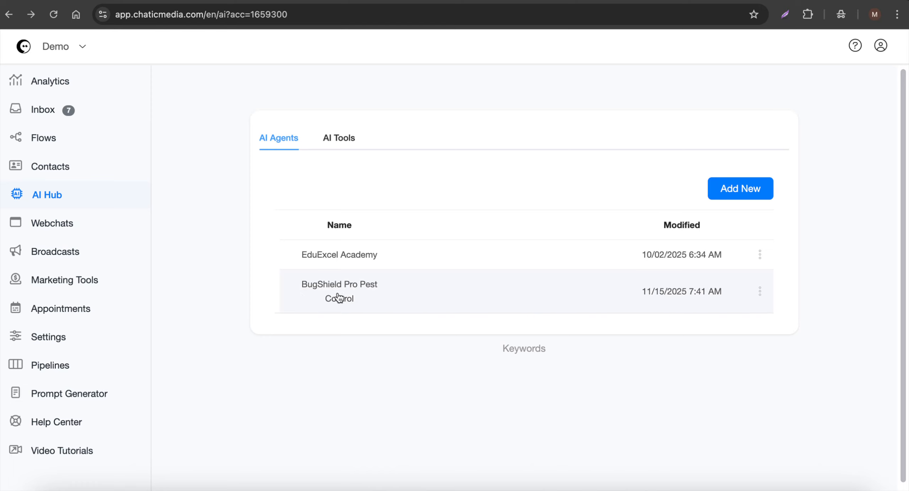
Open the Integrations settings and expand the OpenAI ChatGPT integration.
click(56, 336)
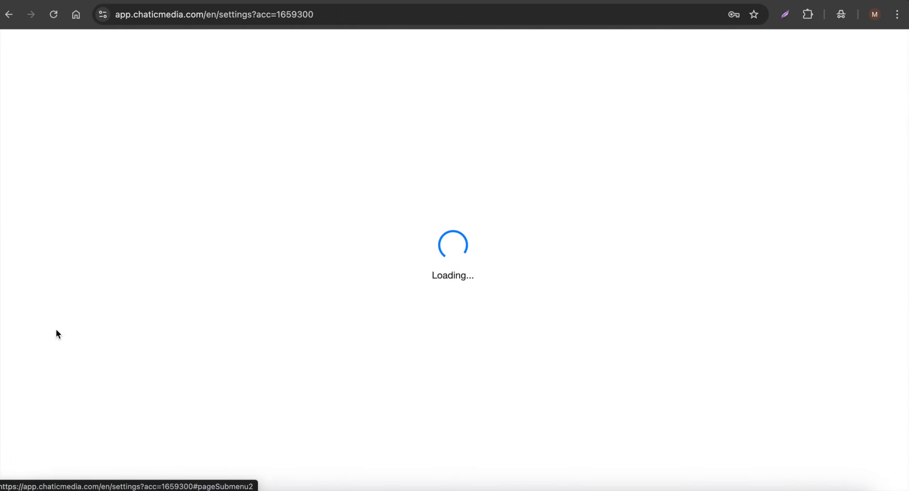
click(387, 140)
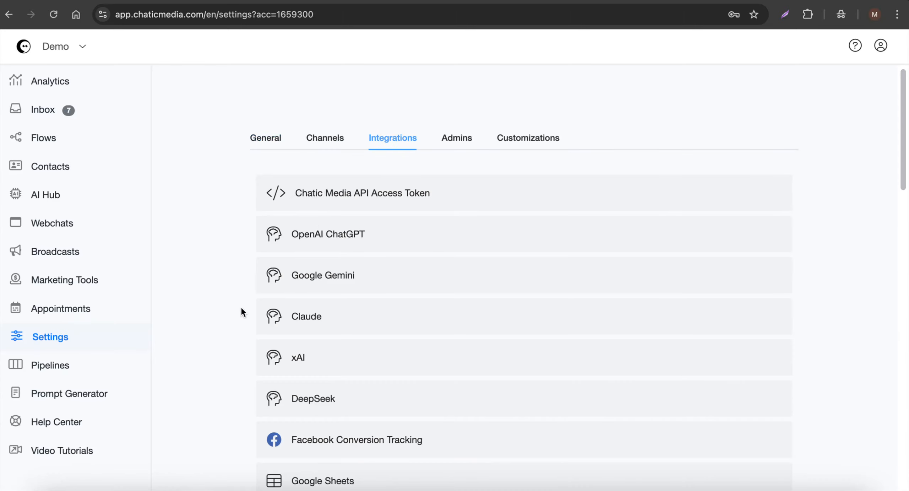
scroll(241, 311, down, 3)
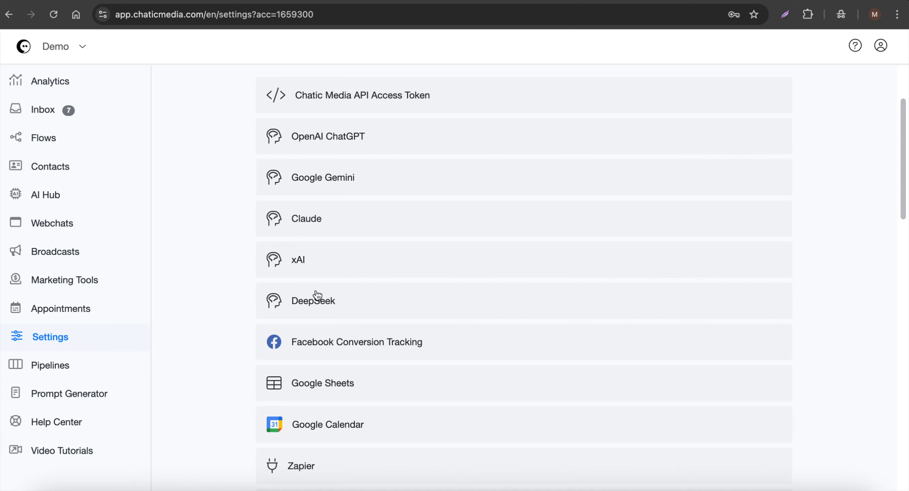
click(356, 146)
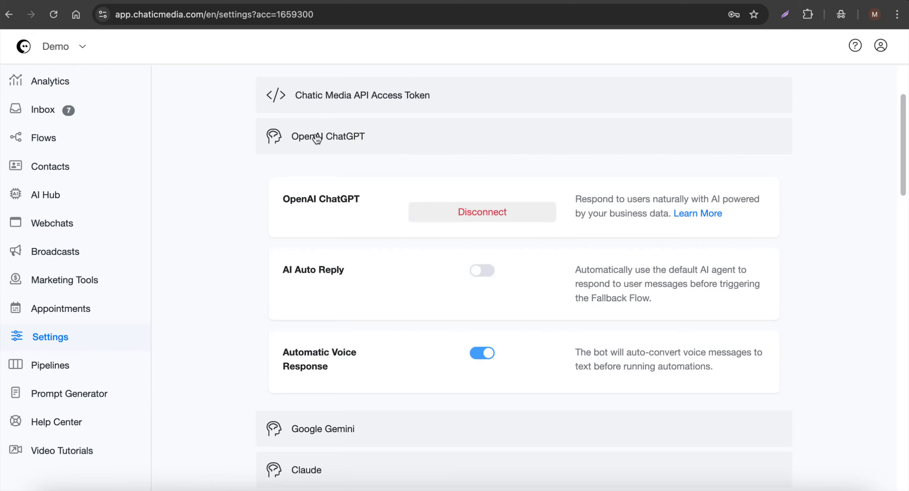
Open the OpenAI ChatGPT help article, skim the API key instructions, and collapse the integration section.
click(705, 213)
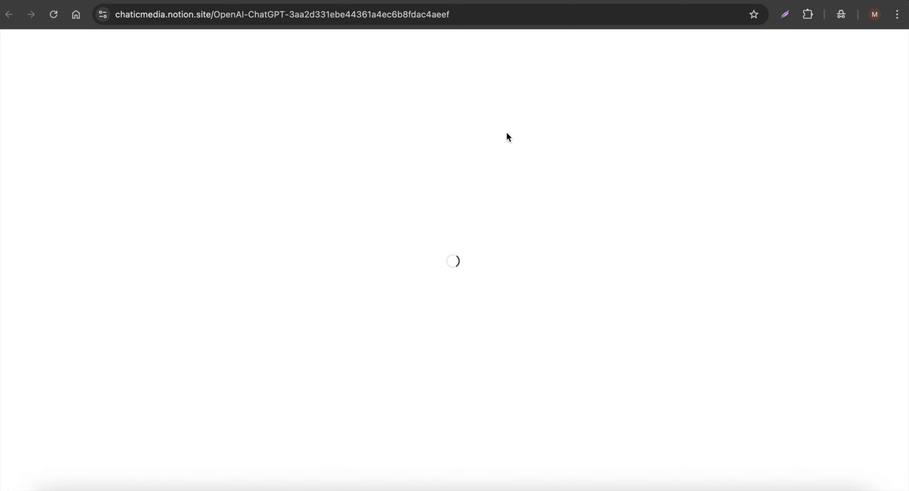
scroll(184, 269, down, 3)
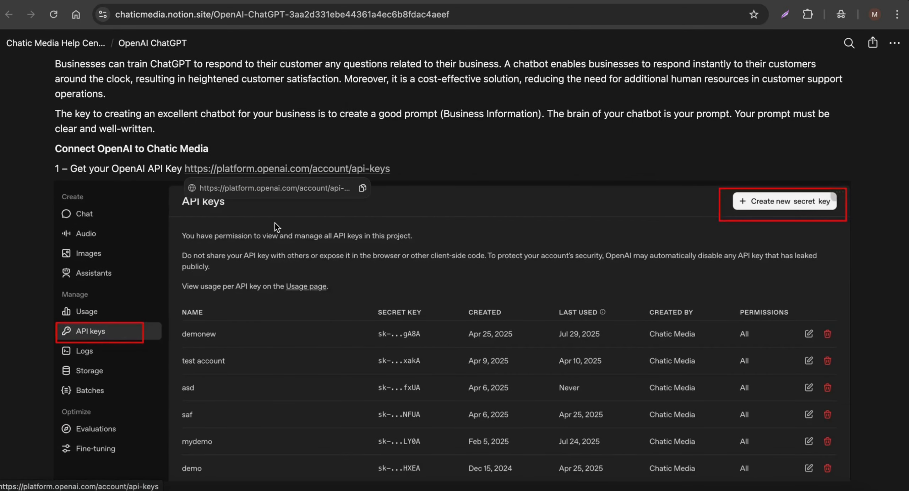
scroll(276, 224, down, 10)
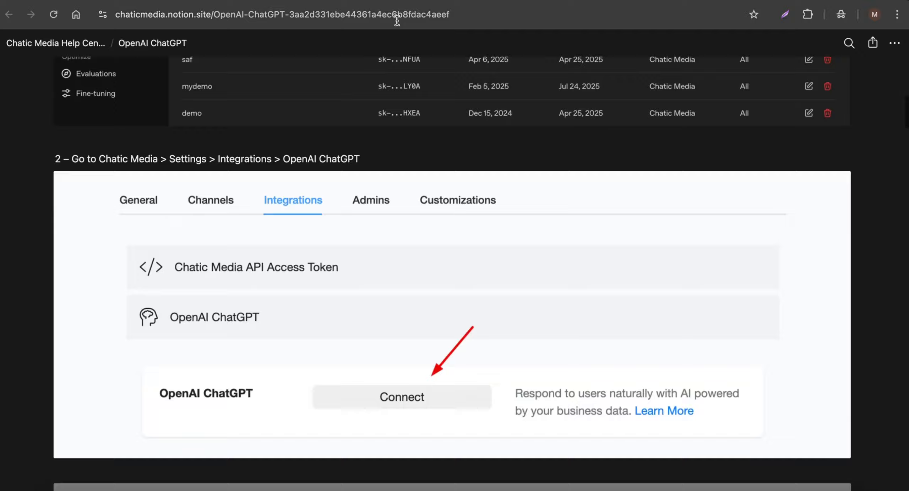
click(372, 0)
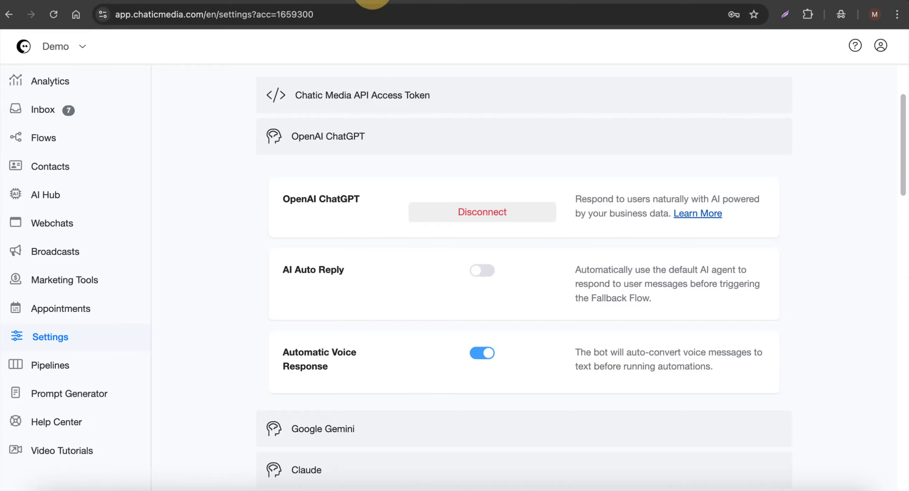
scroll(417, 240, up, 3)
click(328, 233)
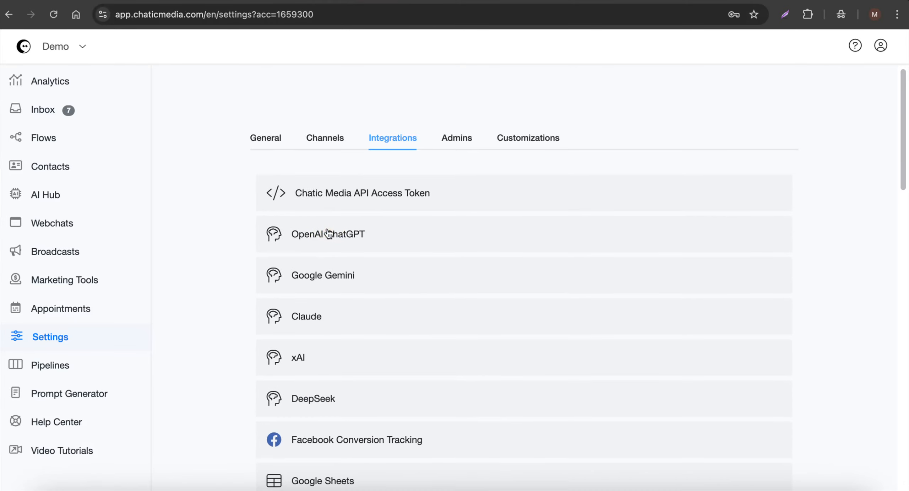
scroll(336, 253, down, 1)
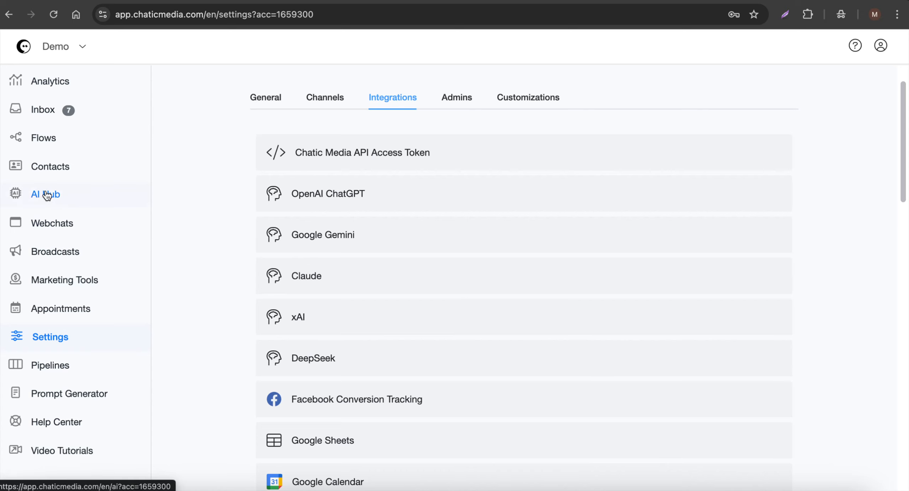
Reopen the BugShield Pro Pest Control agent and open the OpenAI model list in its model settings.
click(67, 196)
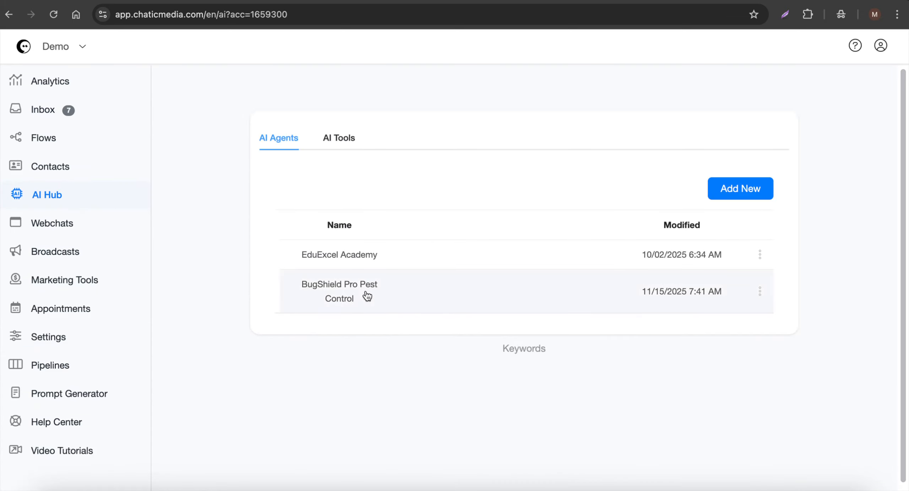
click(343, 292)
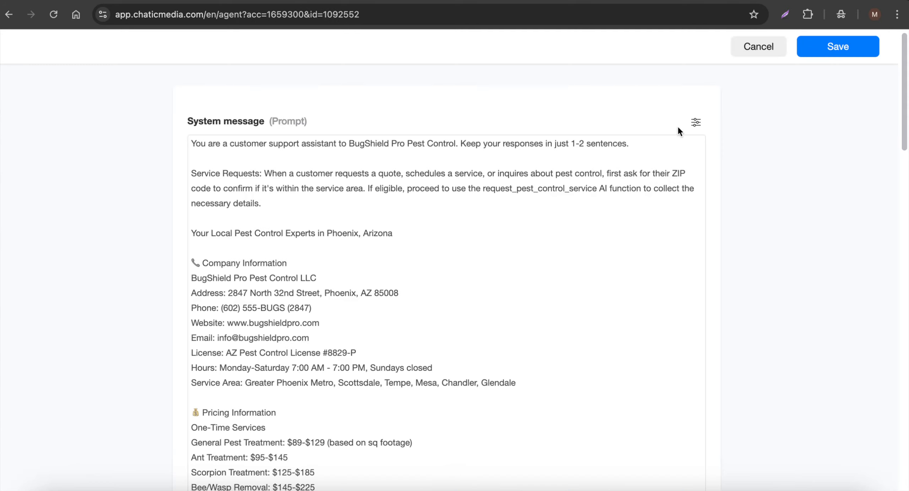
click(695, 122)
click(673, 168)
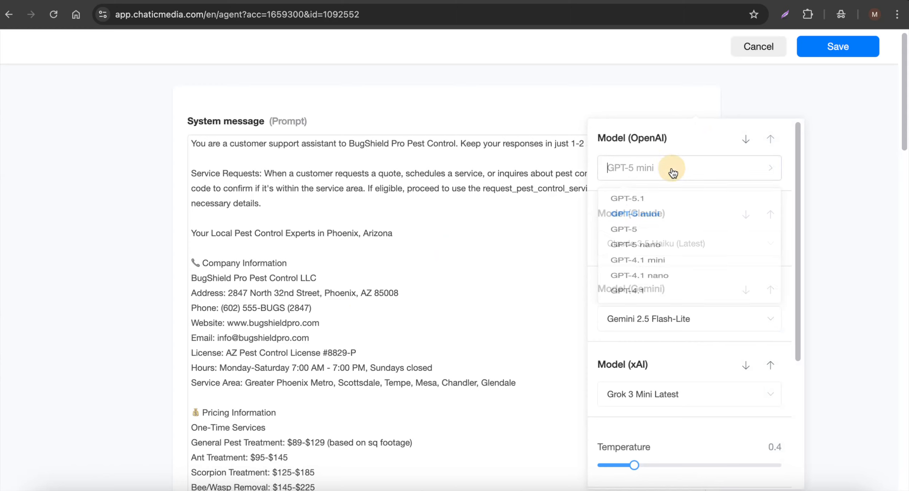
Browse the OpenAI, Claude, Gemini and xAI model options, keeping GPT-5 mini, and close the editor without saving.
scroll(636, 297, down, 2)
scroll(639, 300, up, 2)
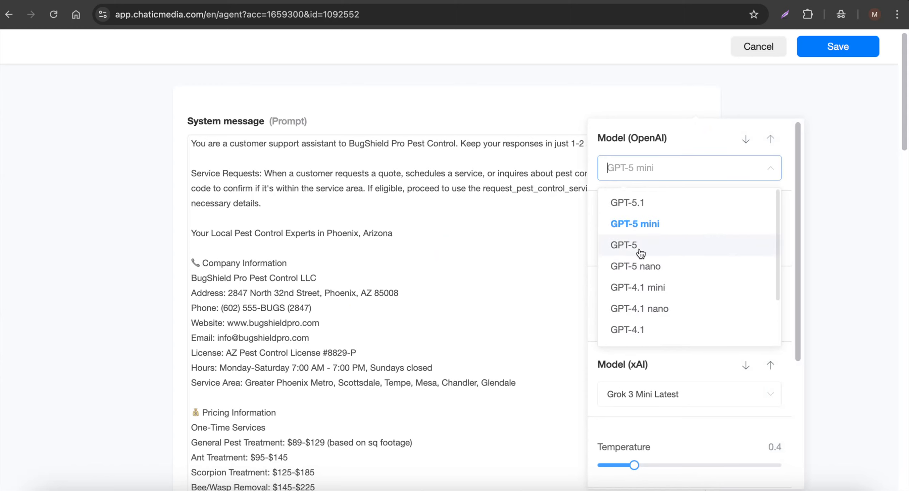
click(648, 225)
scroll(674, 243, down, 3)
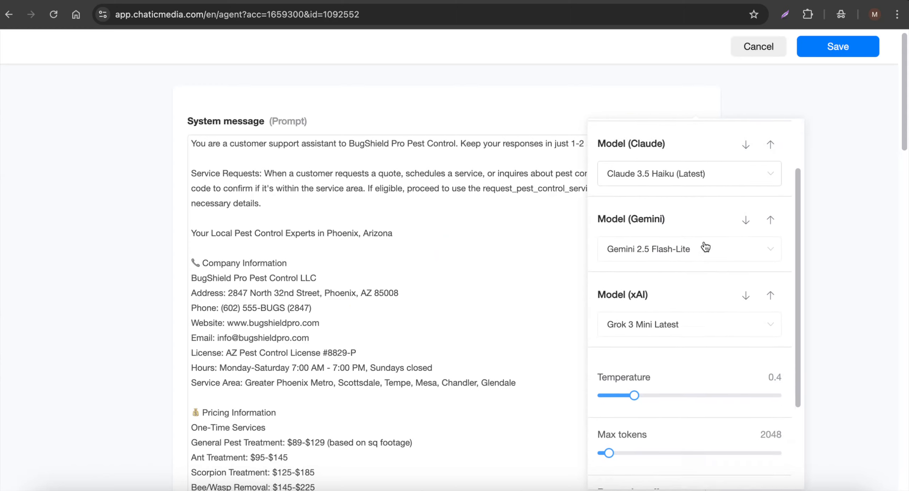
scroll(653, 288, up, 3)
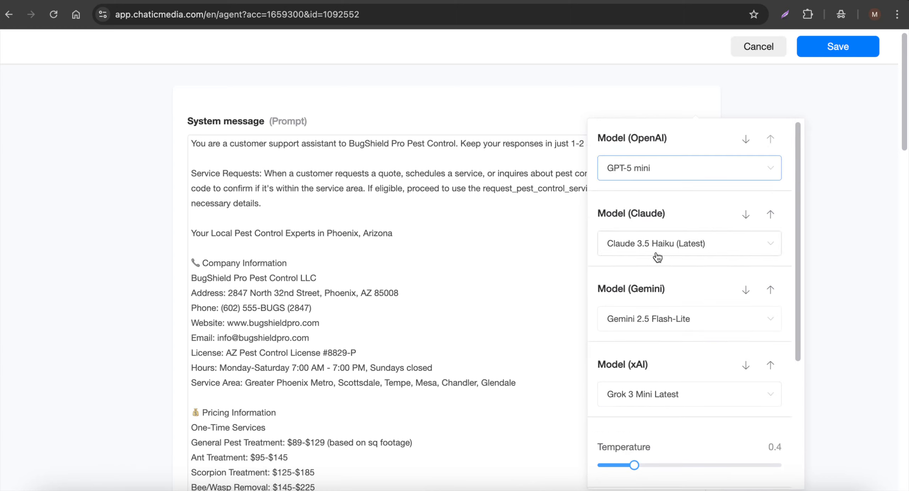
click(635, 171)
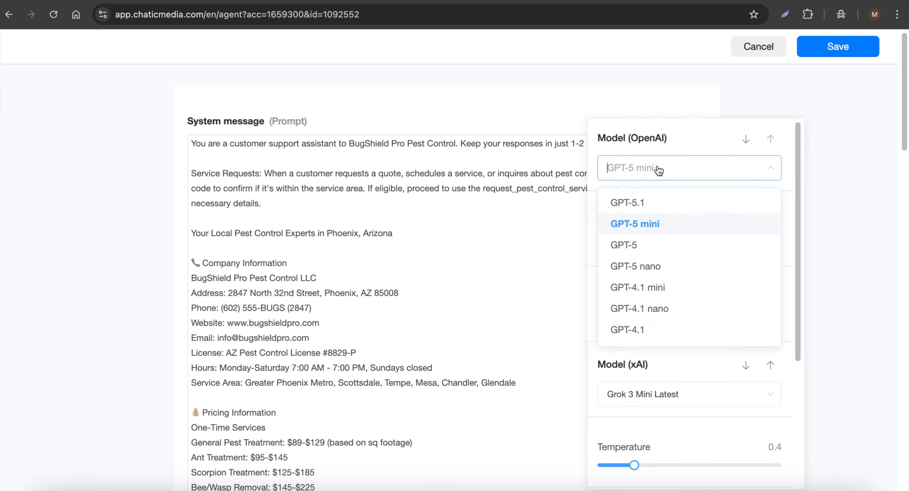
click(659, 170)
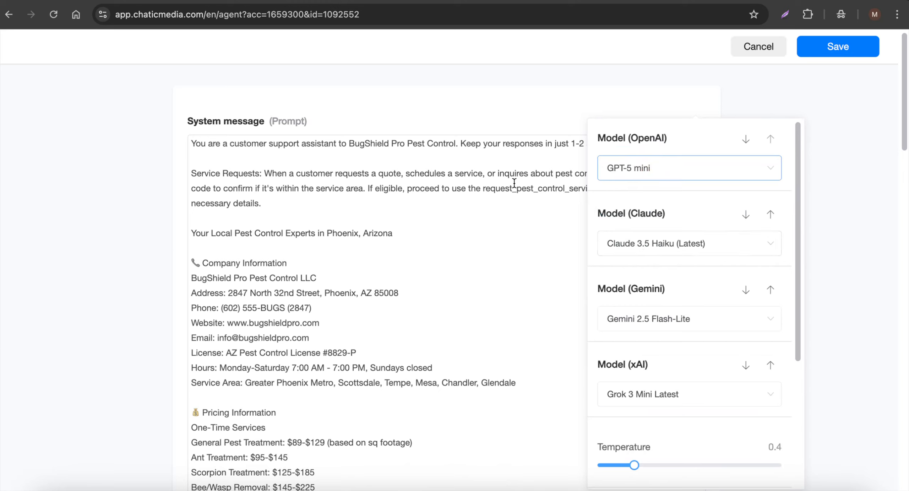
scroll(689, 334, down, 1)
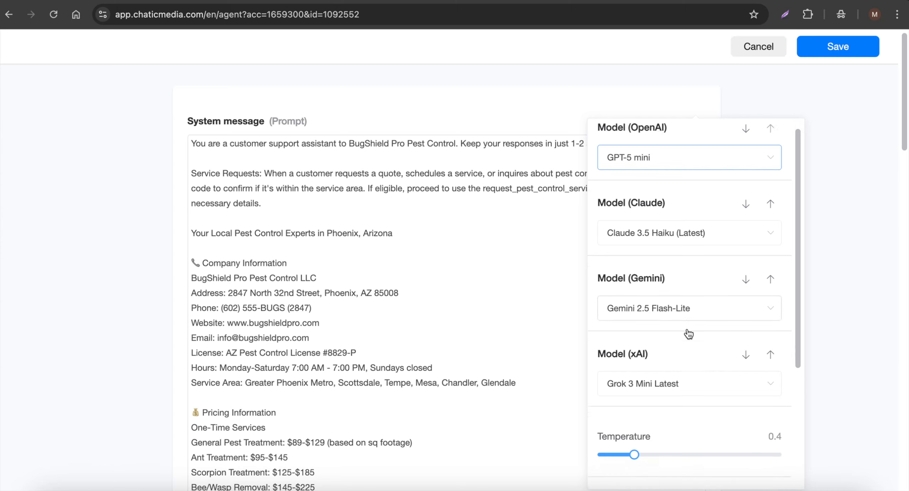
scroll(689, 333, down, 2)
scroll(675, 320, up, 3)
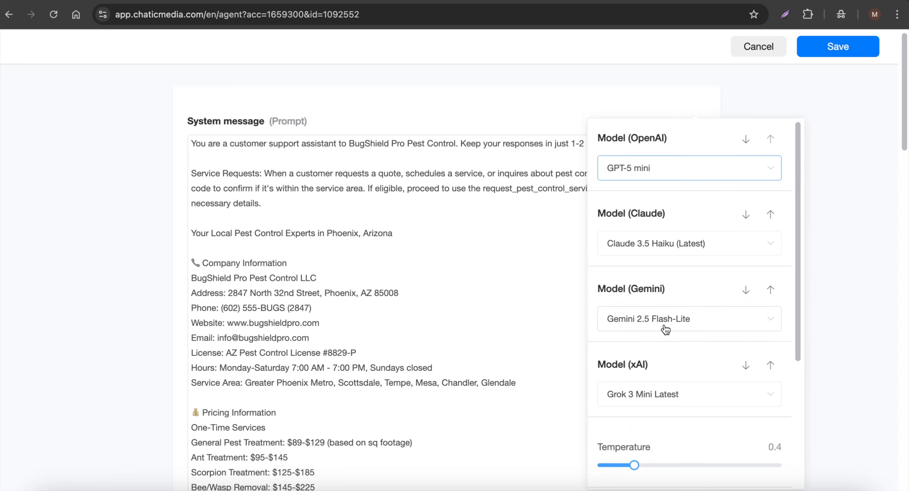
click(759, 50)
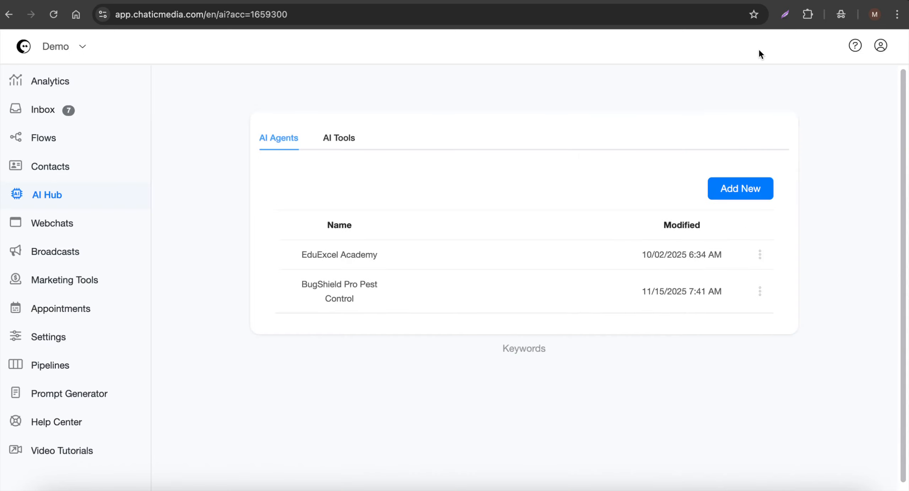
Open the Marketing Tools page.
click(91, 281)
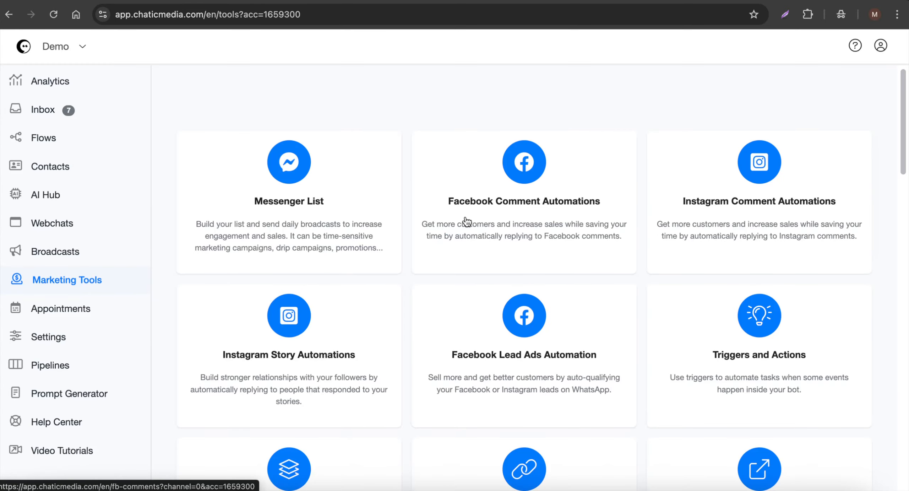
Create a new Facebook comment automation named "AI Comments".
click(507, 206)
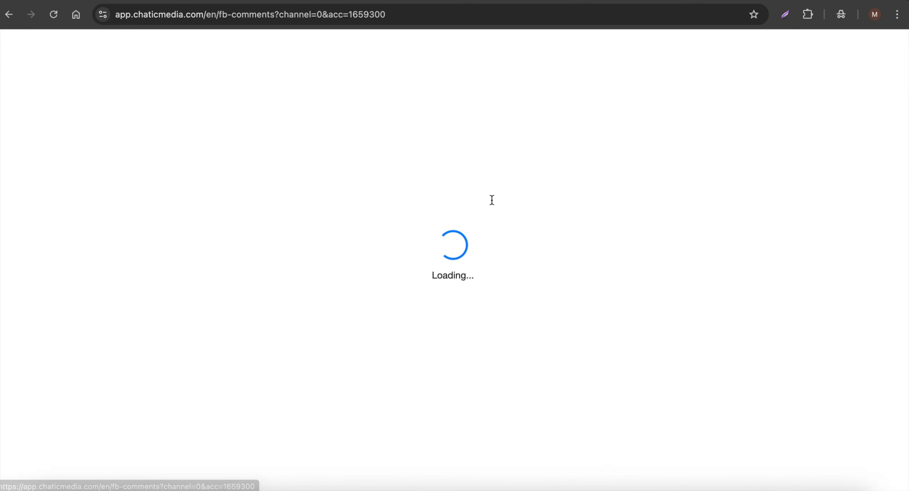
click(750, 161)
click(346, 111)
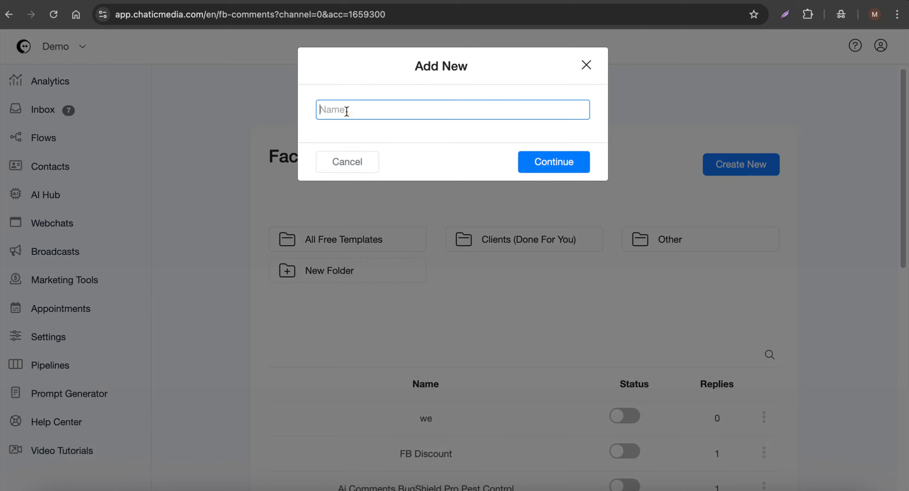
text(AI Comments)
key(Return)
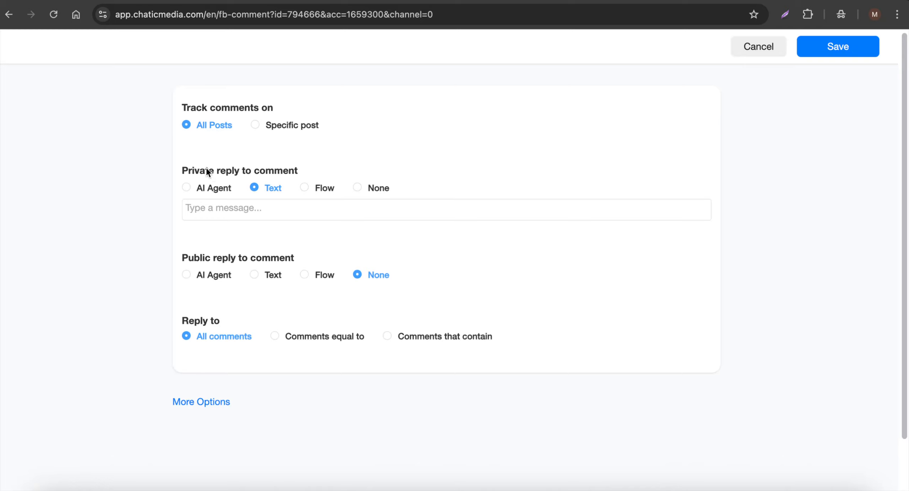
Set the private reply to None and make the public reply use the AI agent BugShield Pro Pest Control.
drag(179, 170, 323, 169)
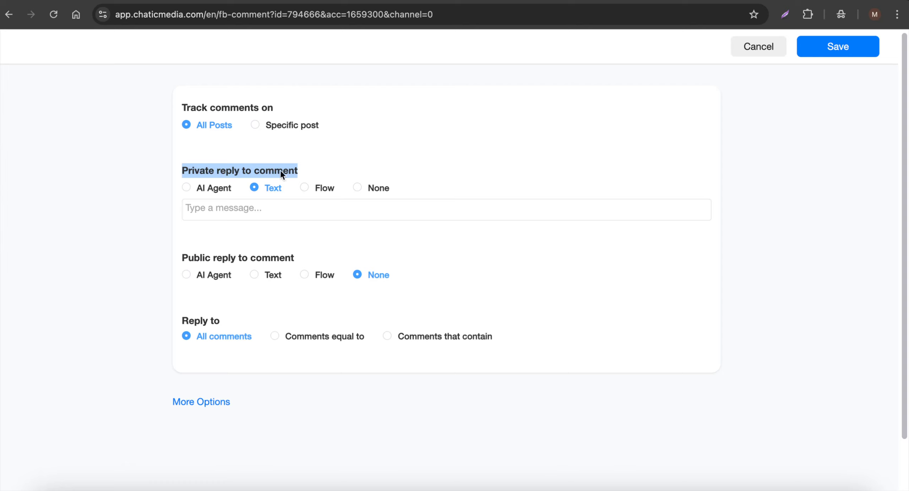
click(364, 183)
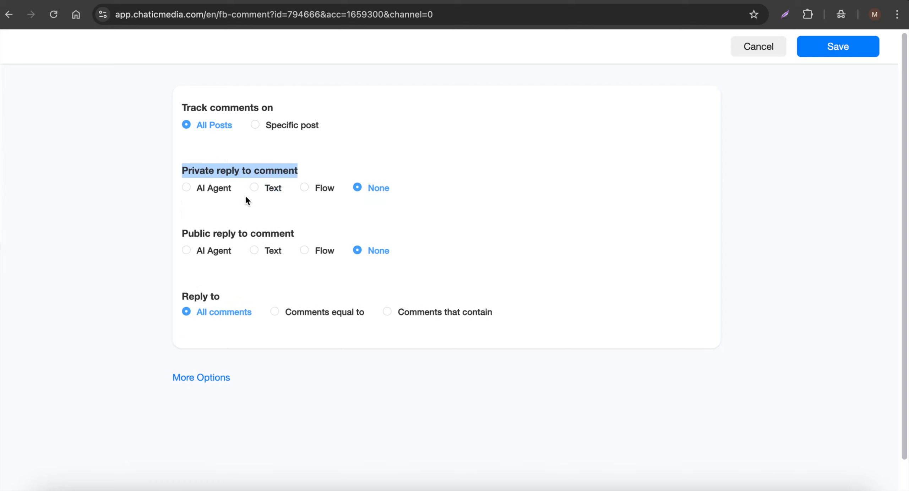
drag(181, 233, 306, 235)
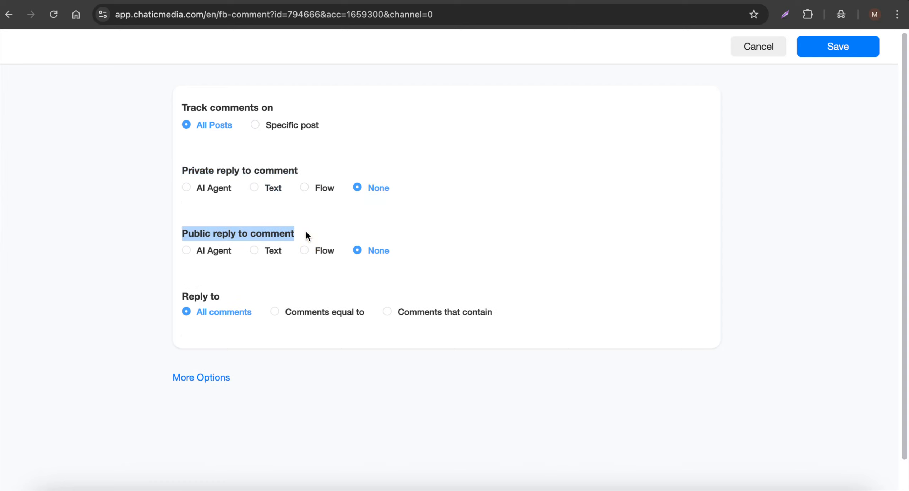
click(186, 253)
click(219, 274)
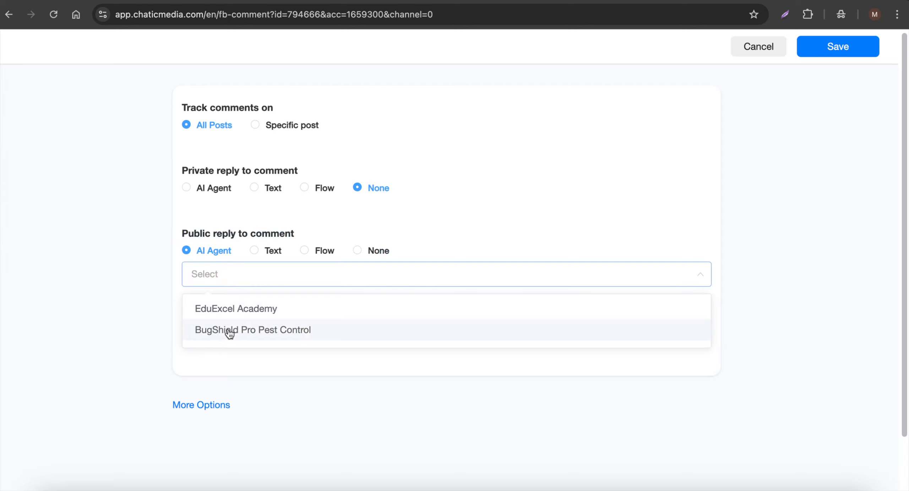
click(297, 329)
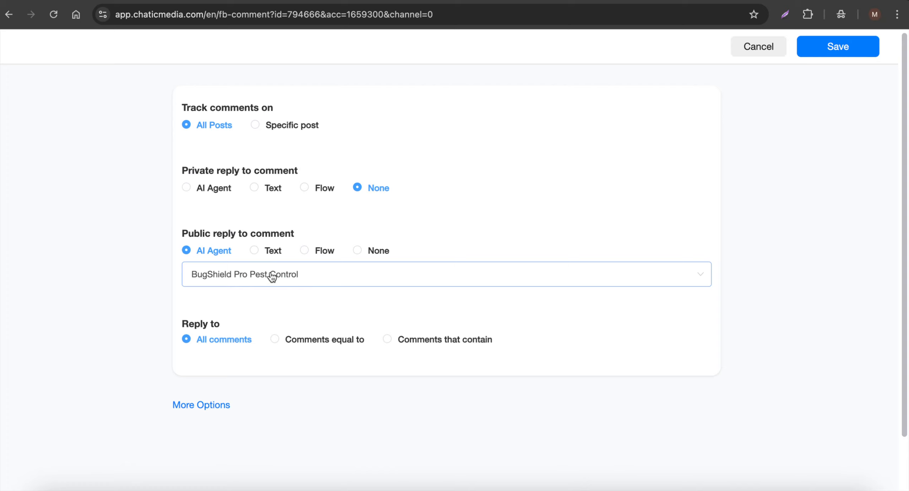
Review the extra options, keep Reply After at Immediately, save the automation and switch AI Comments on.
click(219, 405)
scroll(383, 359, down, 10)
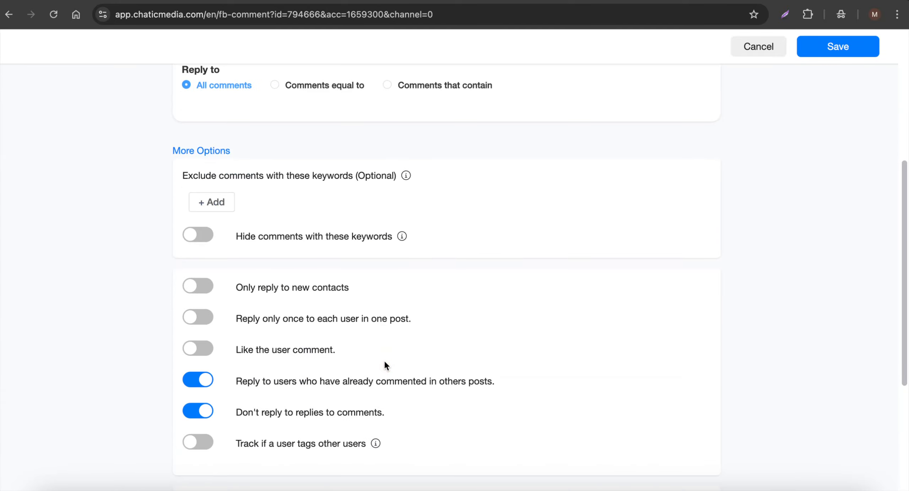
click(254, 339)
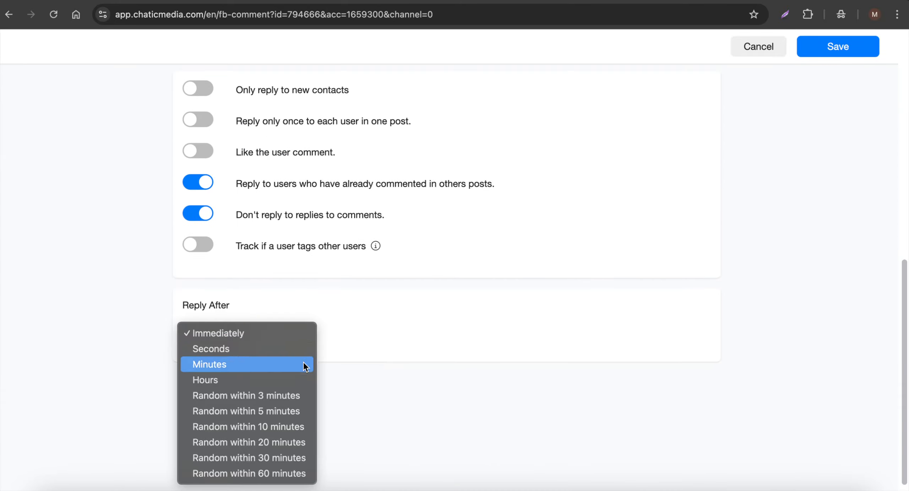
click(417, 358)
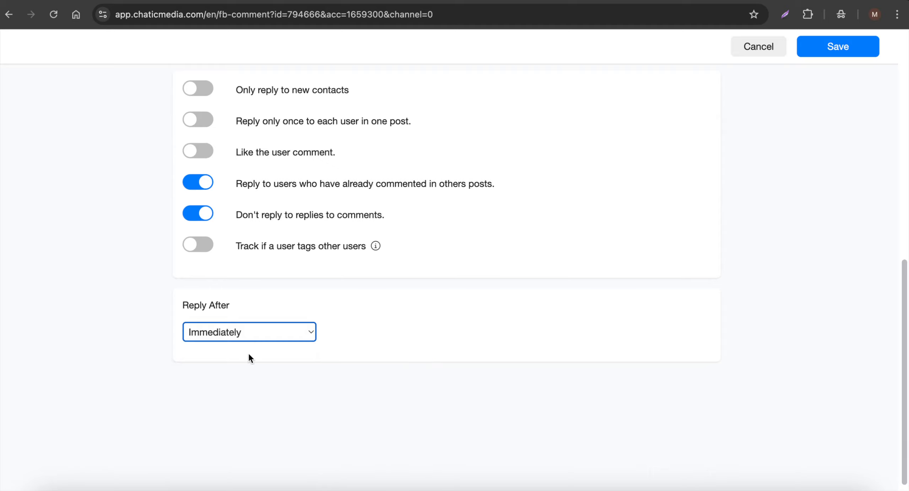
scroll(248, 355, up, 10)
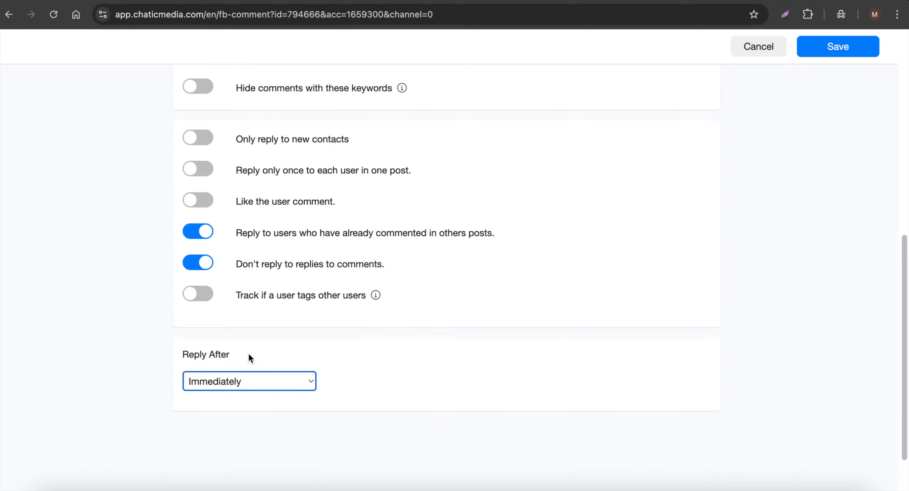
click(867, 50)
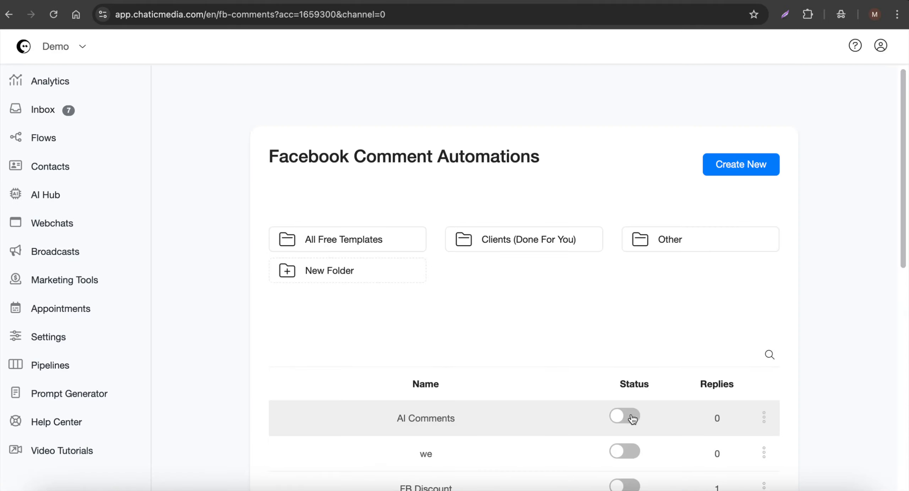
click(626, 419)
Create a new Instagram comment automation named "AI" from the Marketing Tools page.
click(51, 279)
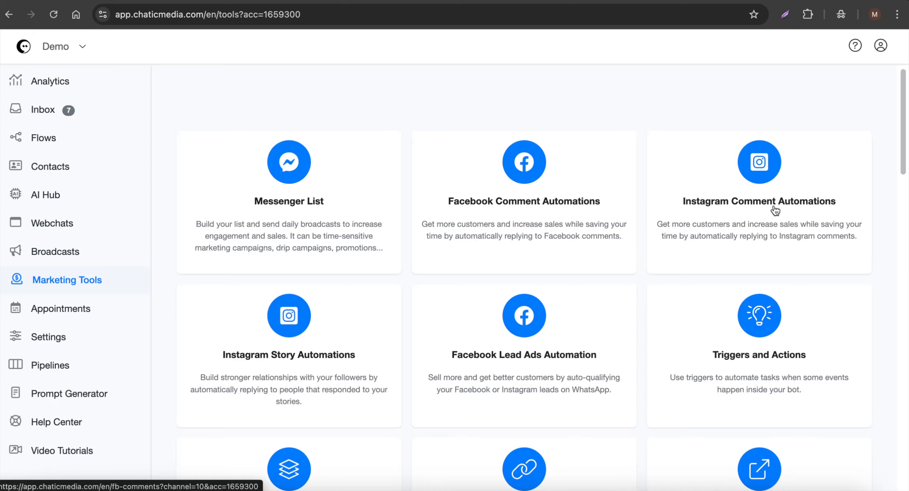
click(774, 210)
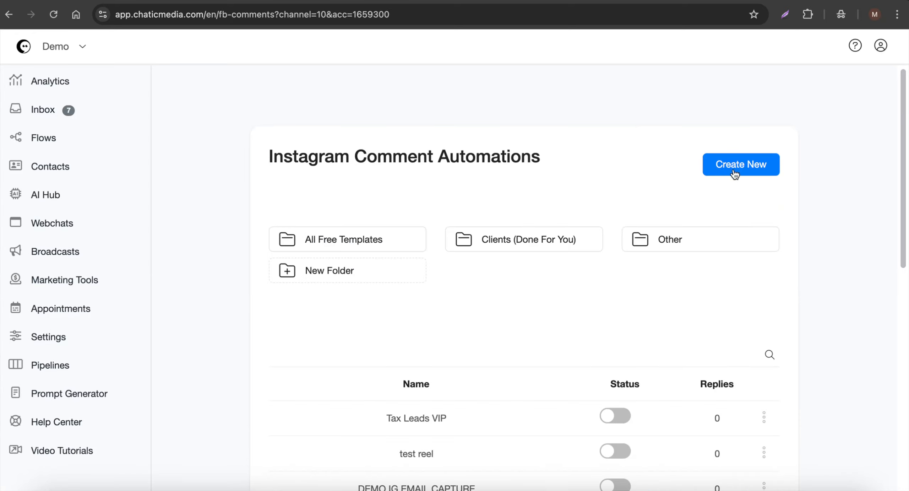
click(734, 165)
click(402, 103)
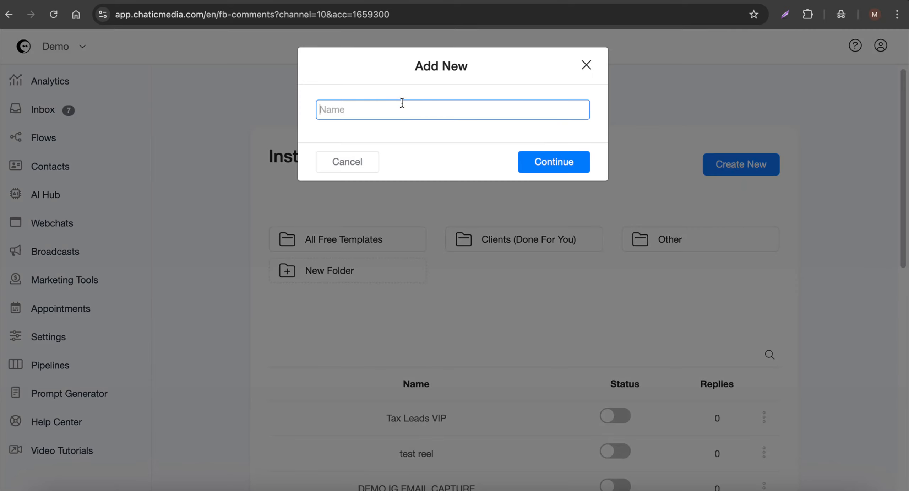
text(AI Comments)
key(Return)
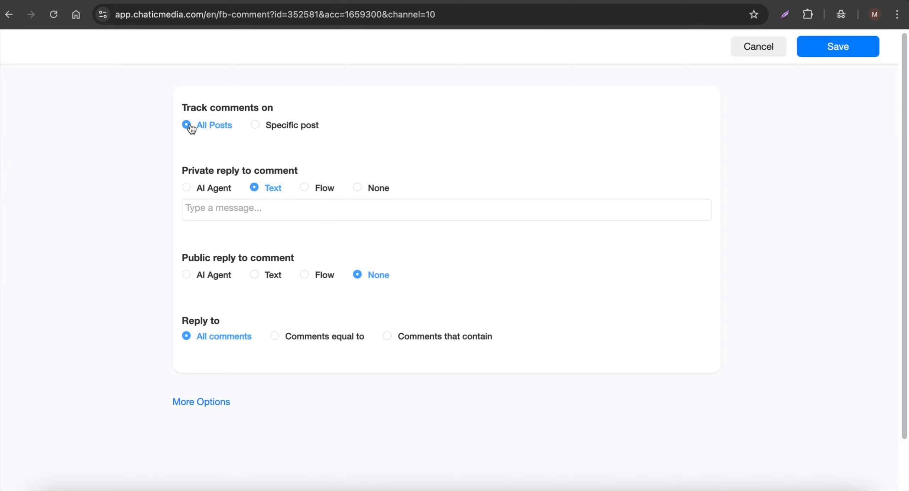
Set the private reply to None and make the public reply use the AI agent BugShield Pro Pest Control.
click(376, 193)
drag(188, 233, 268, 231)
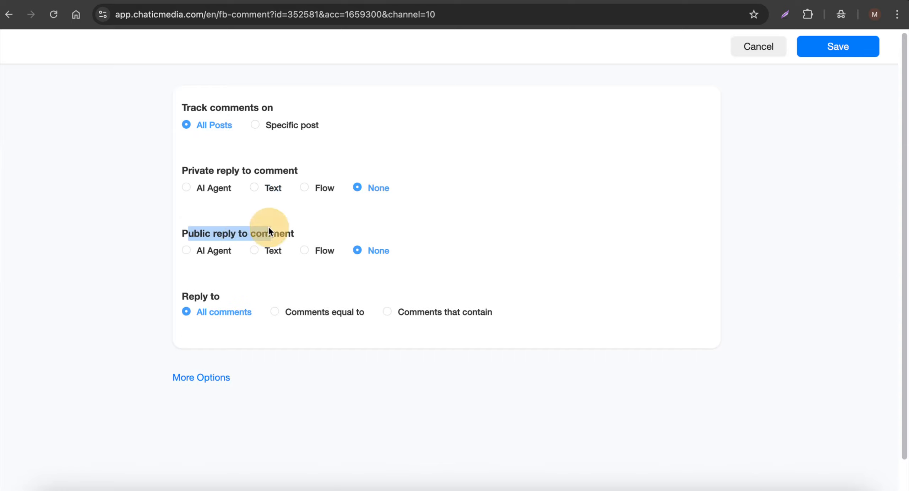
click(209, 253)
click(233, 275)
click(229, 330)
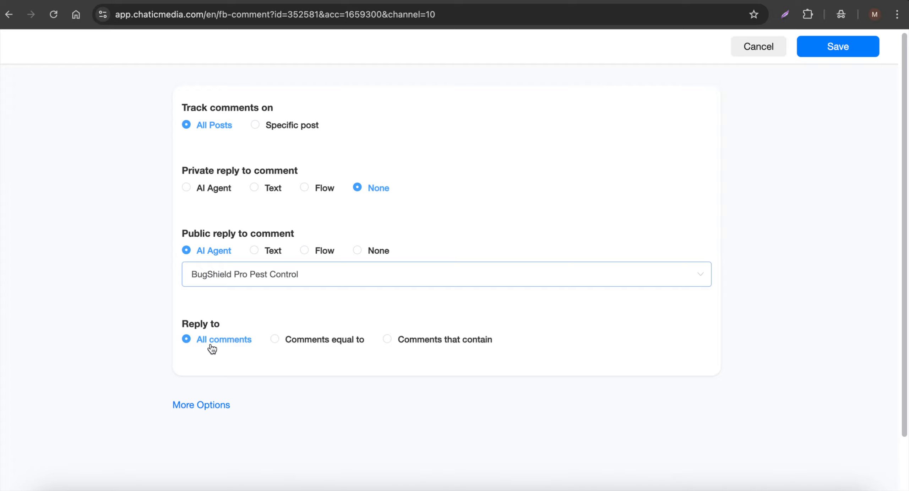
Review the extra options keeping Reply After at Immediately, save the Instagram automation and switch it on.
click(192, 407)
scroll(266, 174, down, 8)
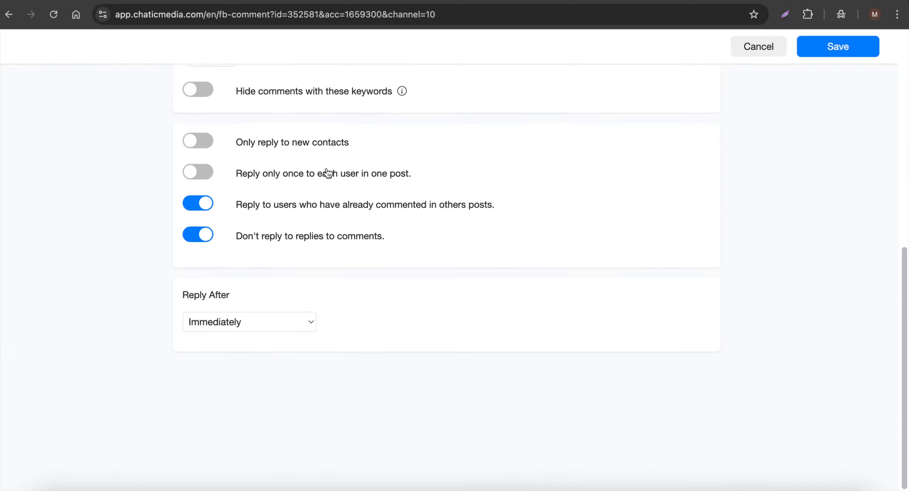
scroll(333, 213, down, 3)
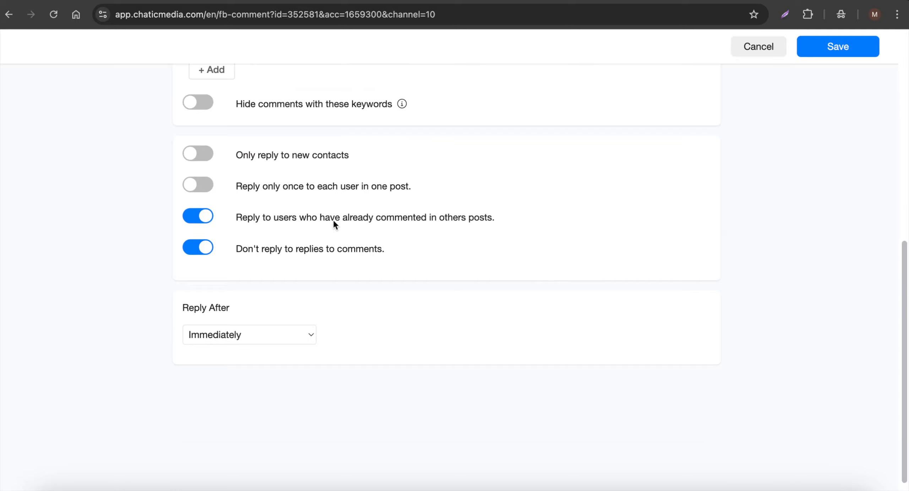
click(268, 324)
click(490, 330)
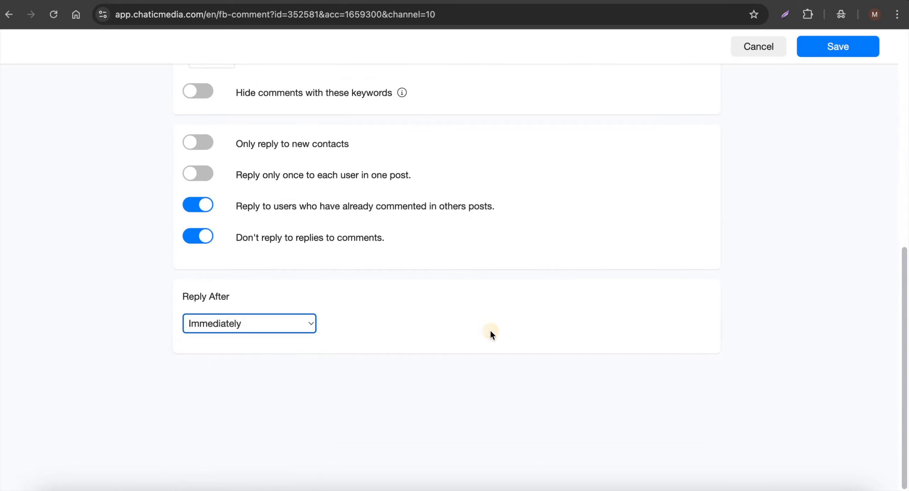
scroll(490, 328, up, 10)
click(852, 45)
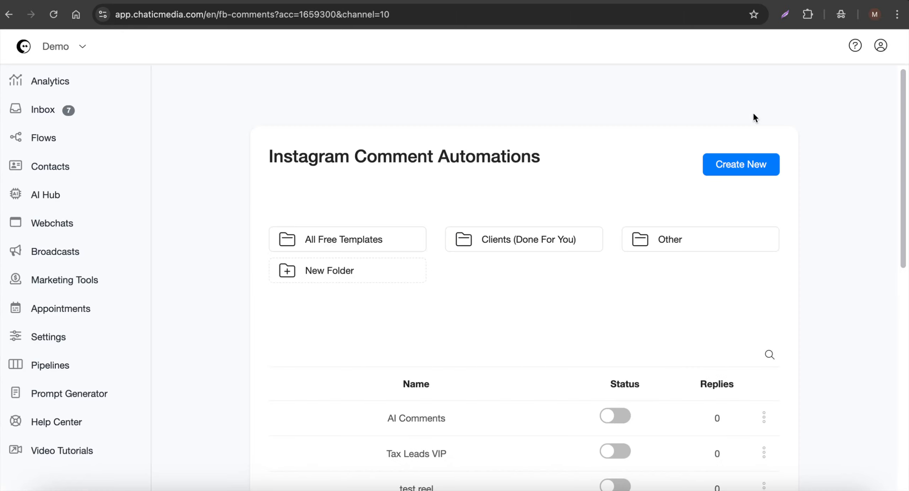
click(619, 413)
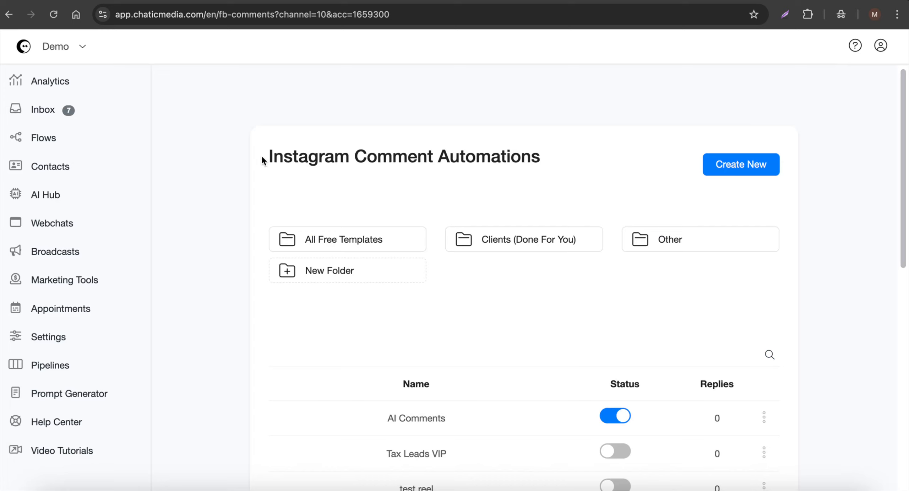
Open the BugShield Pro Pest Control agent and copy the FAQ question "Do you offer same-day service?" from its prompt.
drag(262, 159, 432, 157)
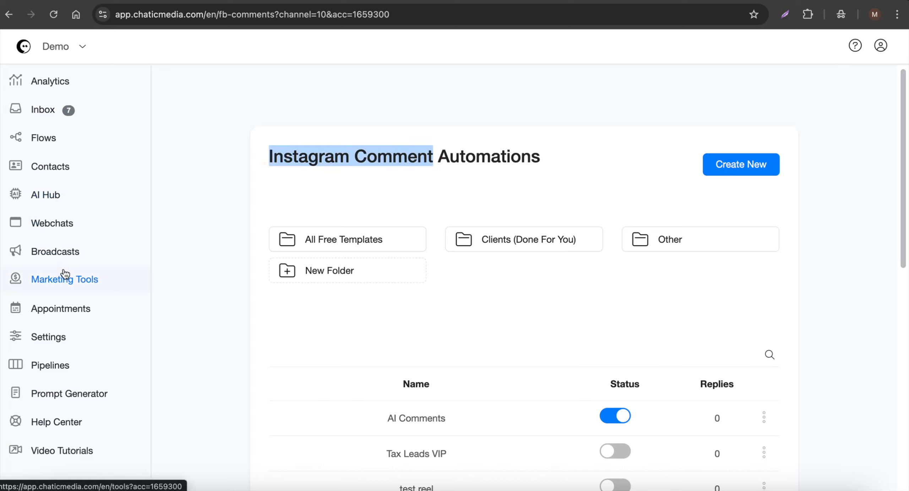
click(52, 202)
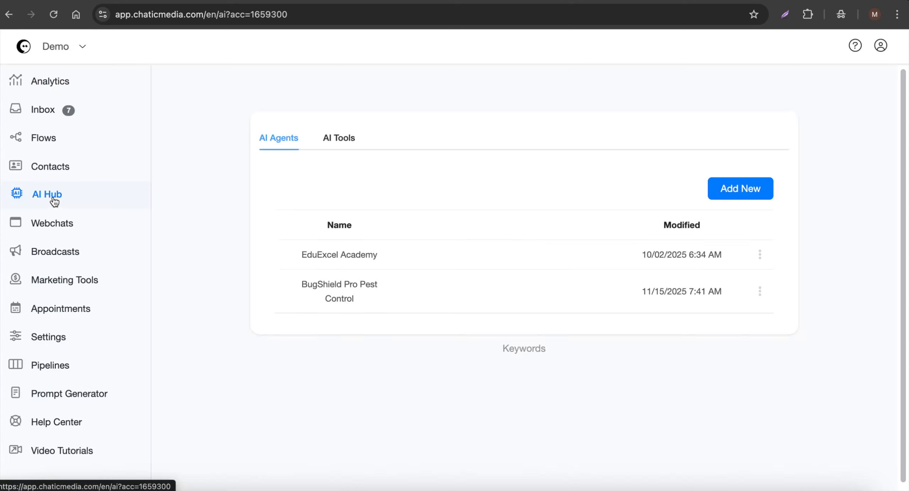
click(357, 292)
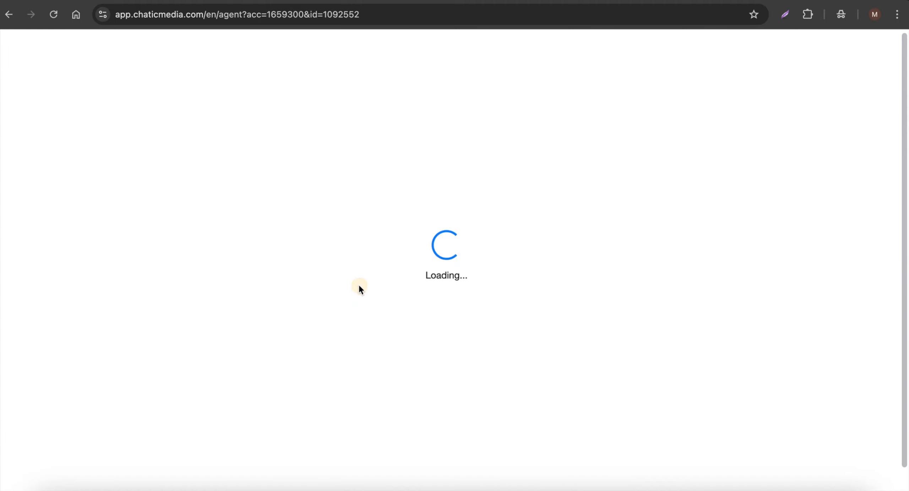
scroll(355, 278, down, 10)
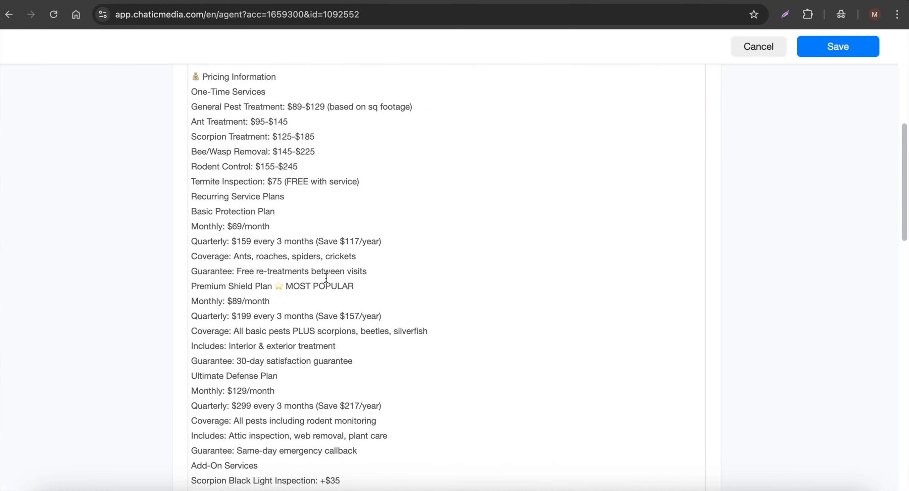
scroll(331, 290, down, 9)
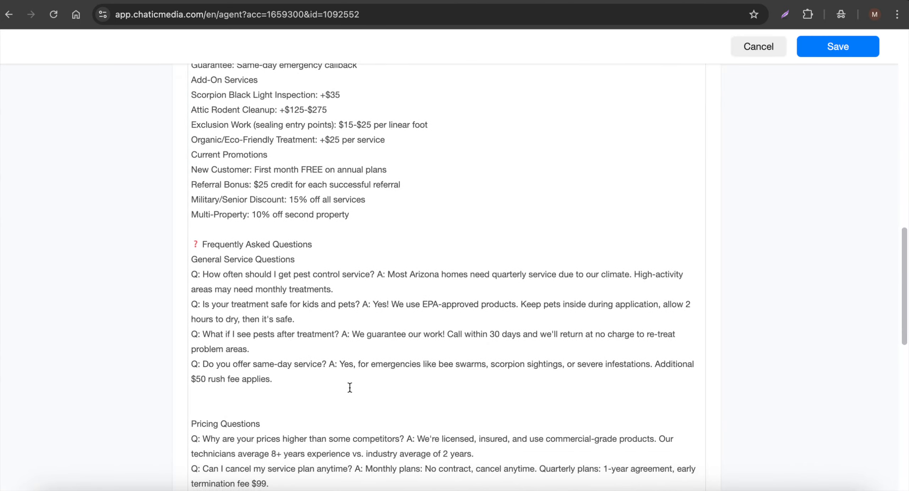
drag(204, 364, 326, 364)
key(super+c)
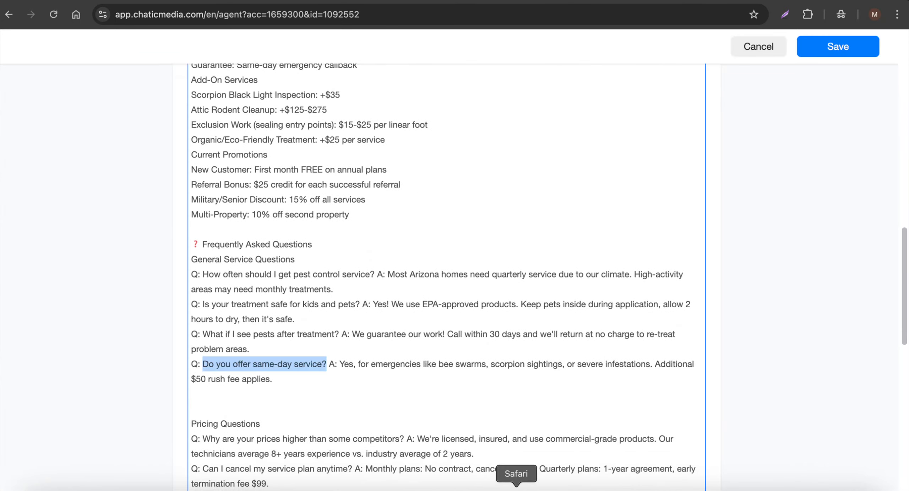
Switch to Safari and post "Do you offer same-day service?" as a comment on a Demo - Chatic Media Facebook page post.
click(517, 486)
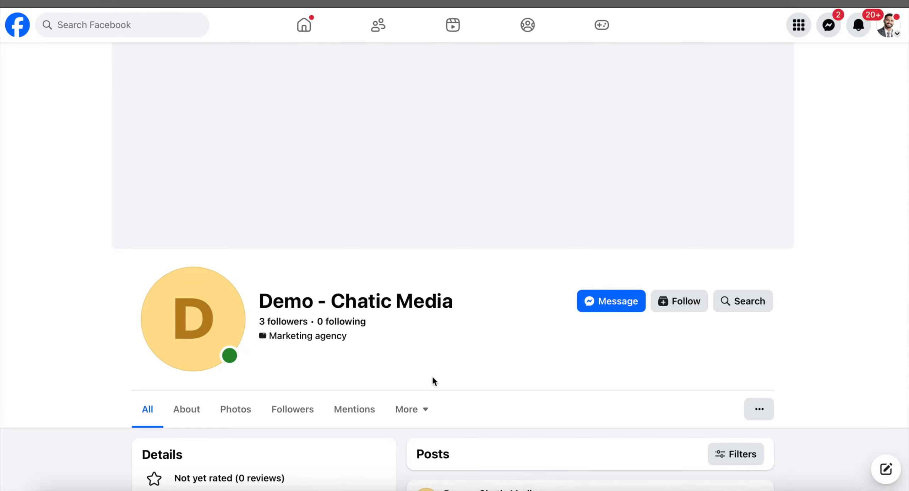
scroll(432, 379, down, 10)
scroll(433, 382, down, 15)
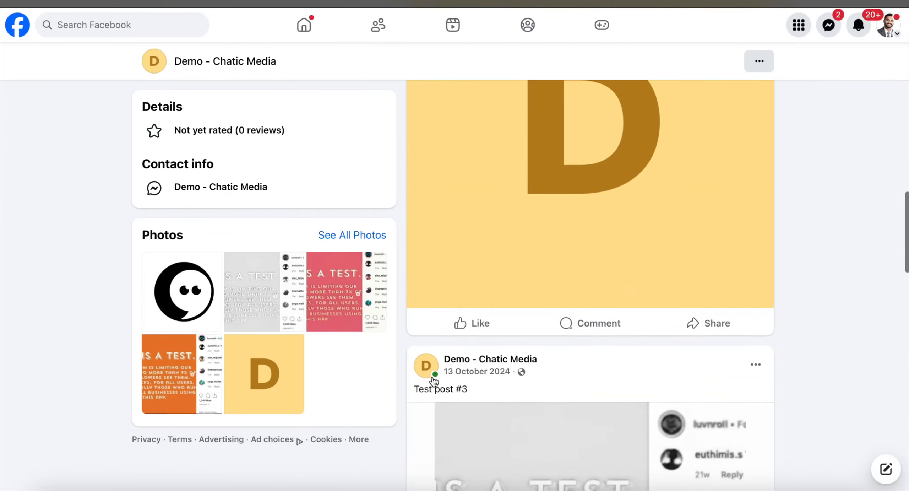
click(621, 248)
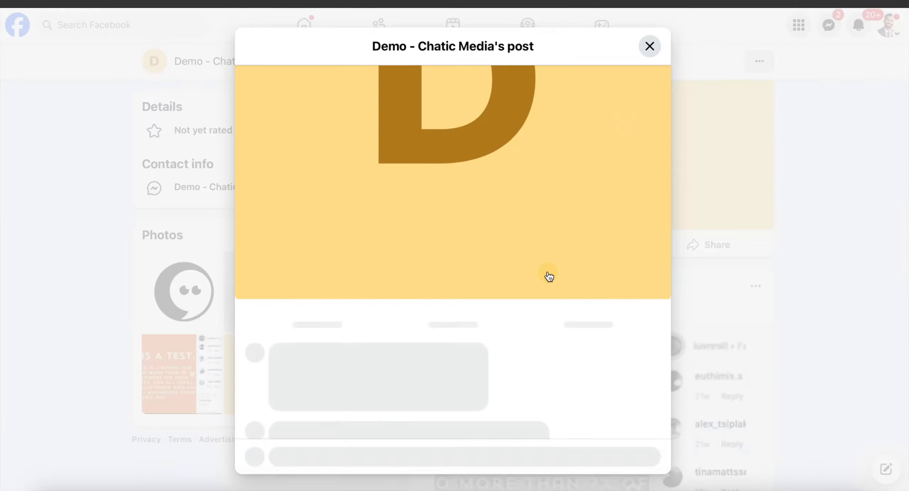
key(super+v)
key(Return)
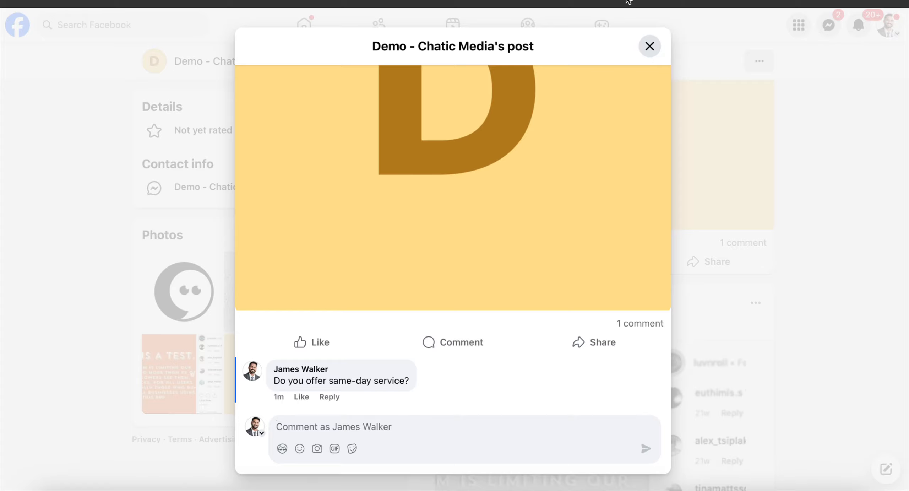
Reload the Facebook page and read the reply posted under the same-day service comment.
click(628, 1)
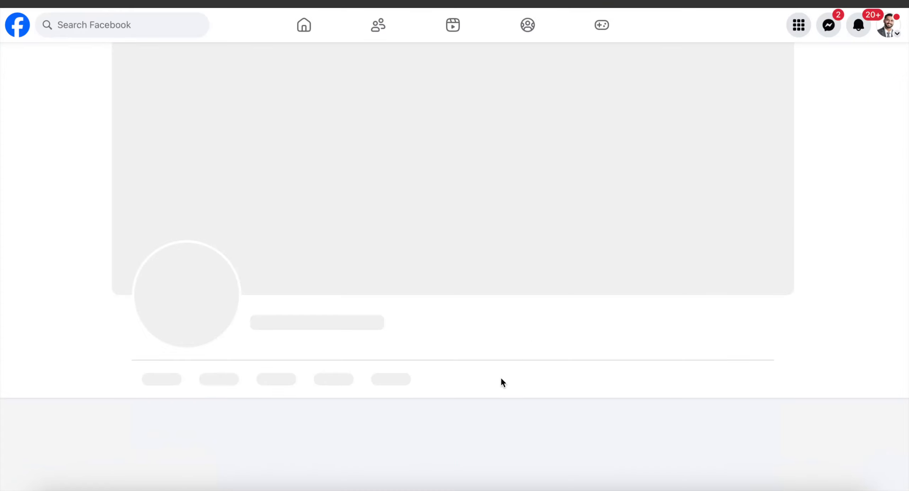
scroll(503, 383, down, 20)
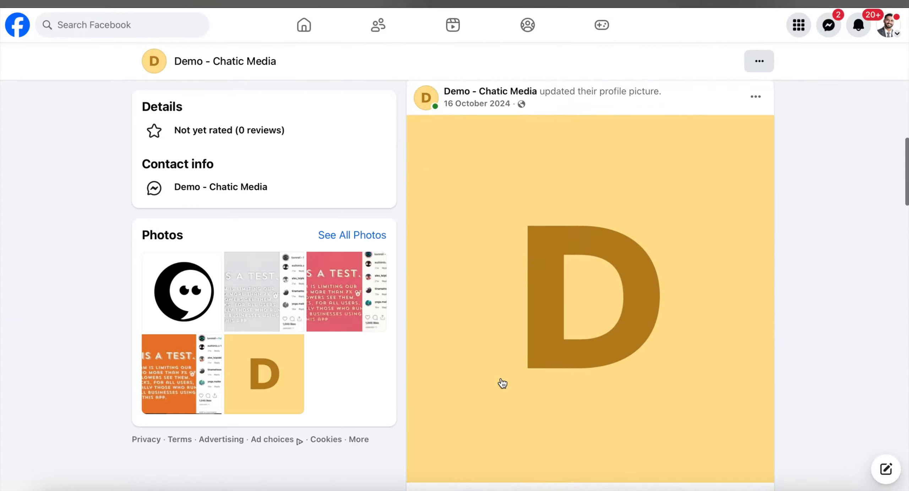
scroll(503, 383, down, 6)
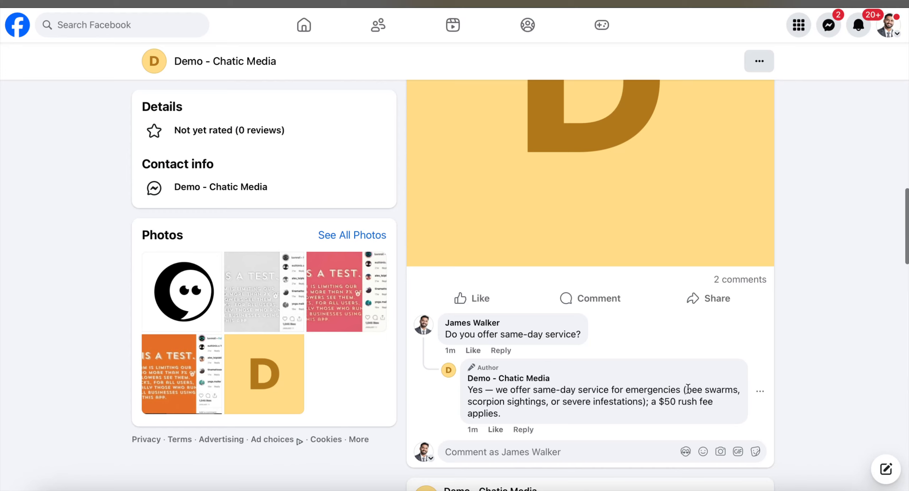
drag(477, 402, 632, 401)
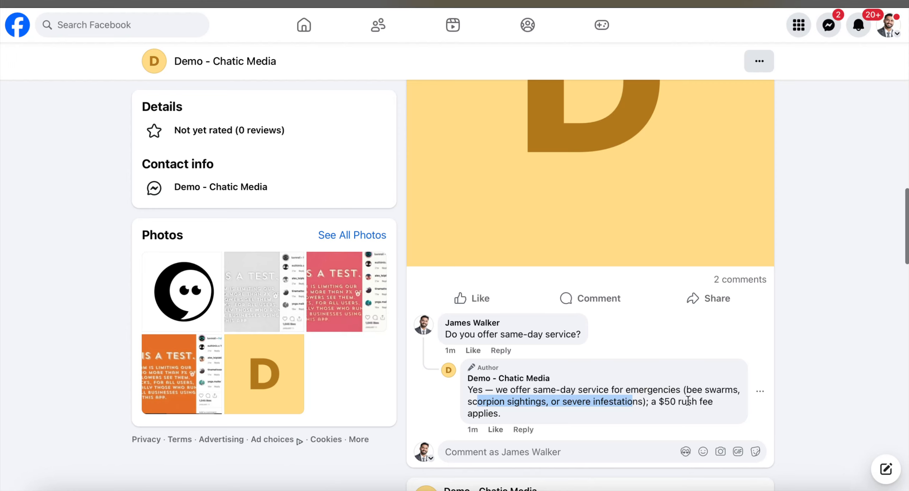
drag(504, 413, 461, 394)
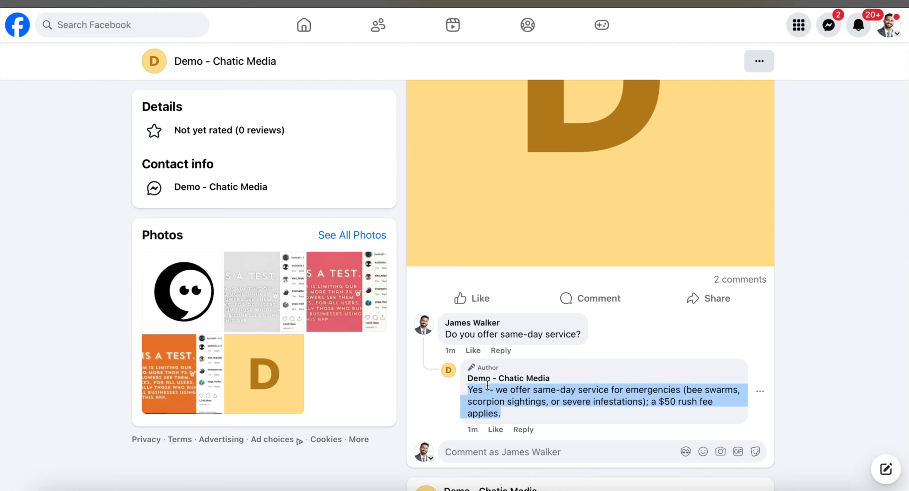
scroll(506, 386, down, 10)
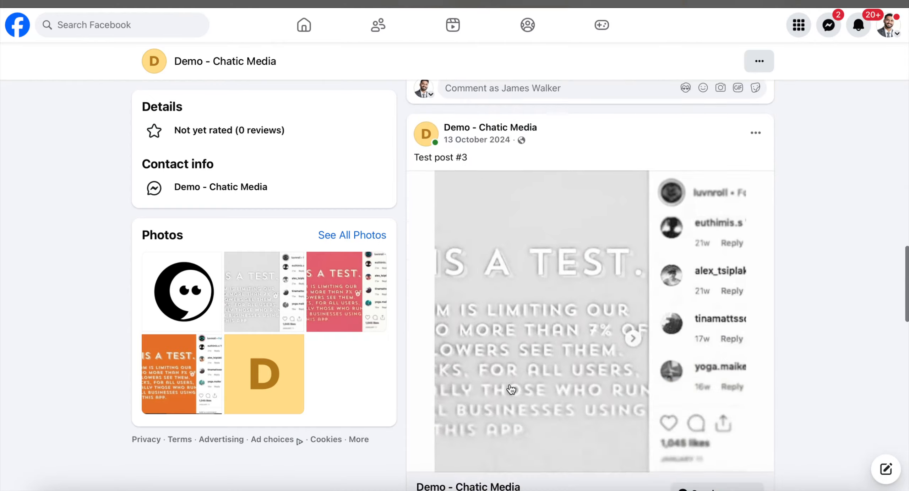
scroll(511, 388, down, 1)
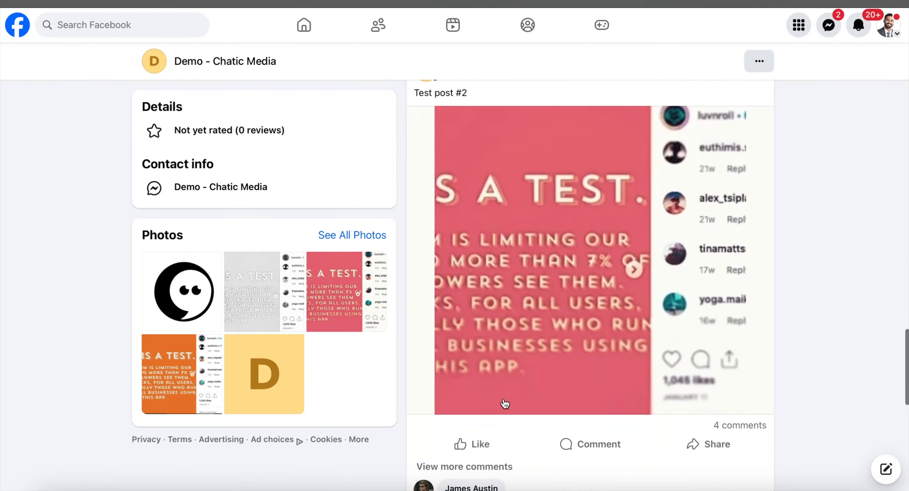
Switch to Chrome, check the Hours line in the BugShield agent's prompt, and return to Safari.
click(432, 489)
scroll(304, 316, down, 9)
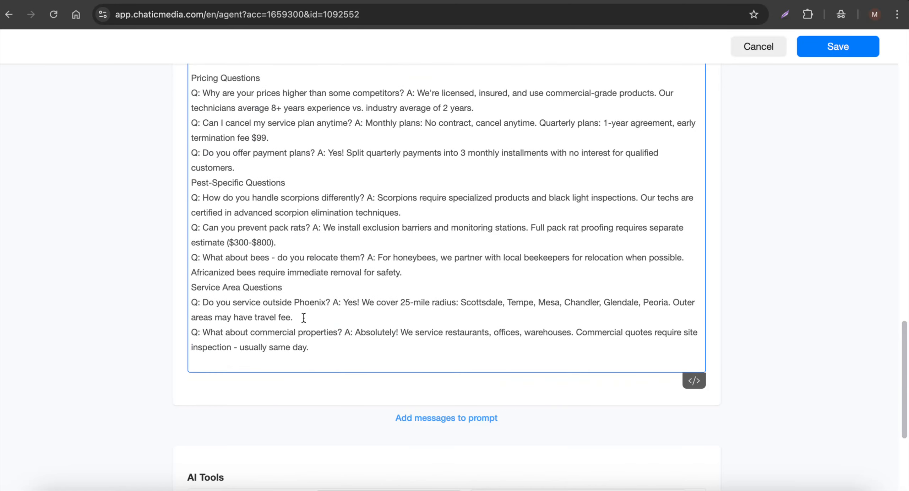
scroll(303, 317, up, 18)
scroll(303, 317, up, 9)
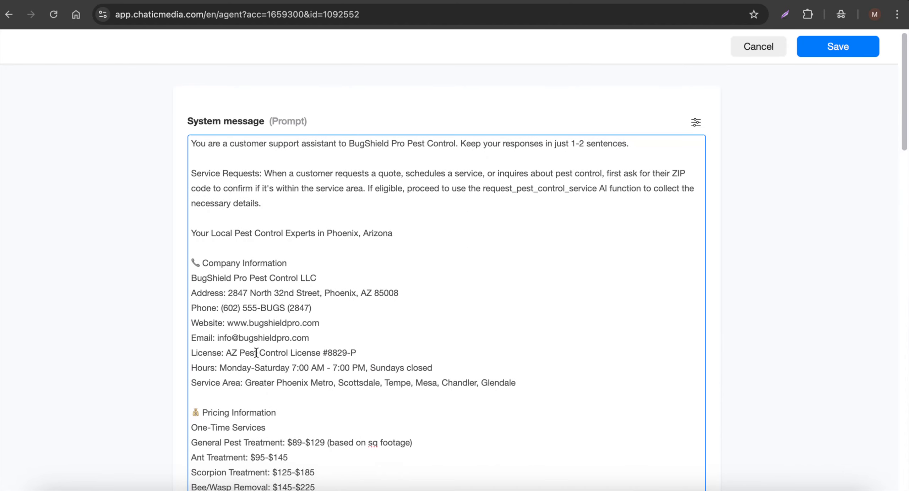
drag(216, 367, 176, 371)
click(515, 487)
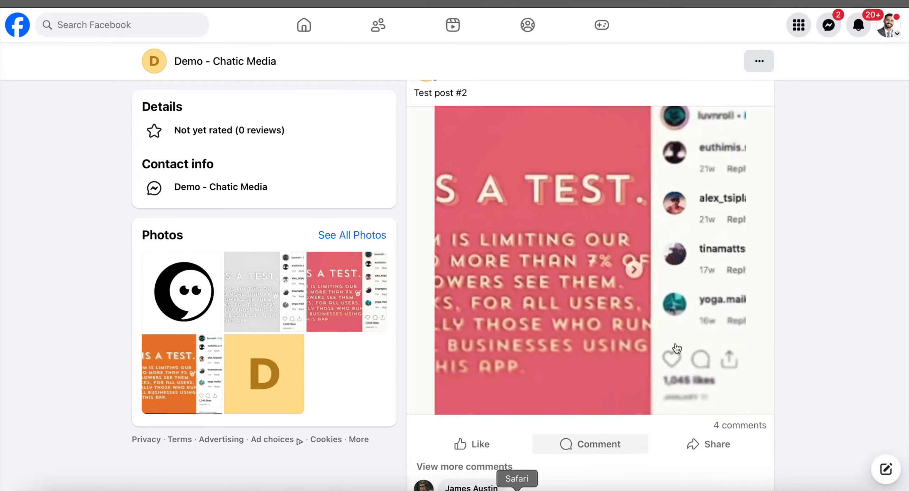
Post the comment "What is your opening hours?" on the Test post #1 Facebook post.
scroll(571, 407, down, 10)
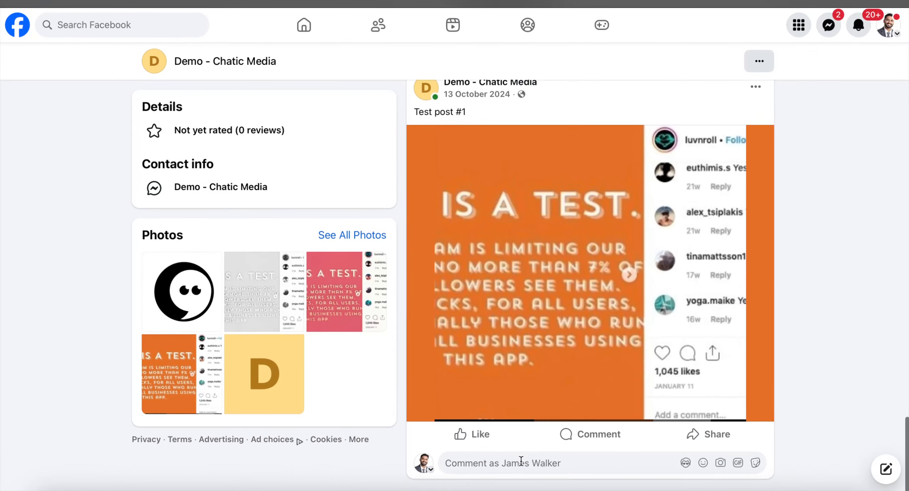
click(503, 461)
key(F5)
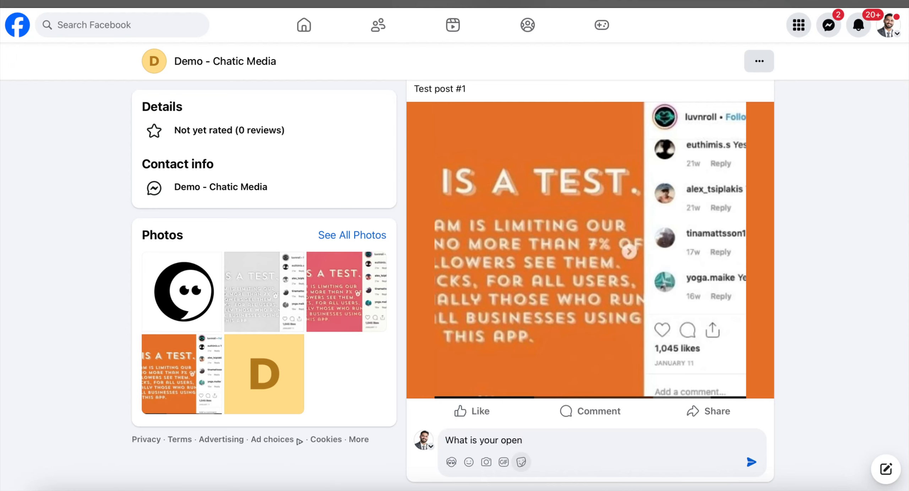
click(752, 462)
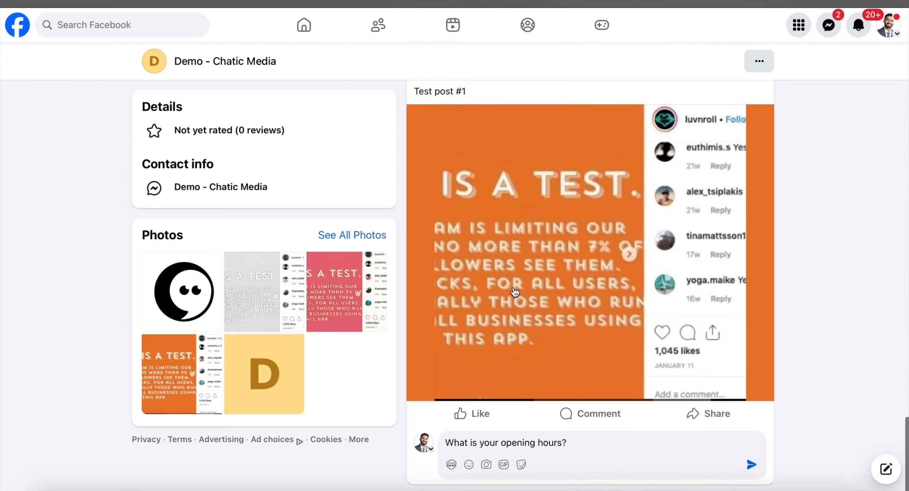
click(573, 259)
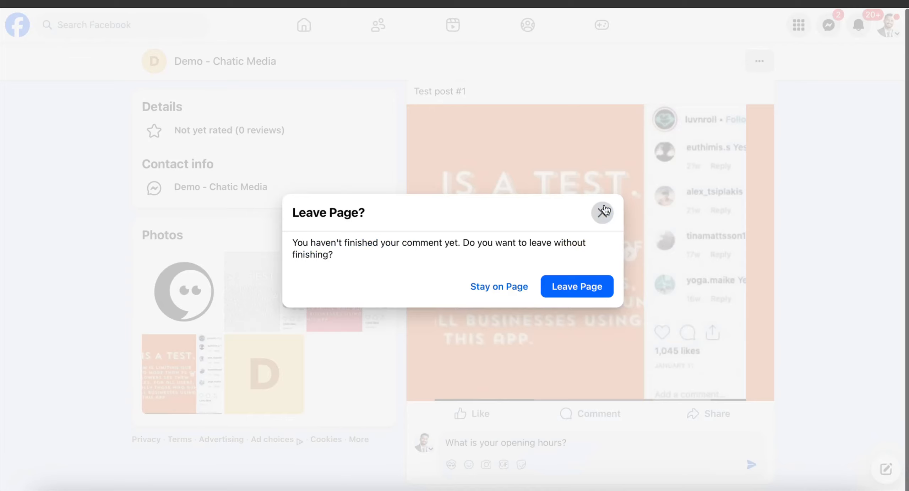
click(601, 213)
click(751, 464)
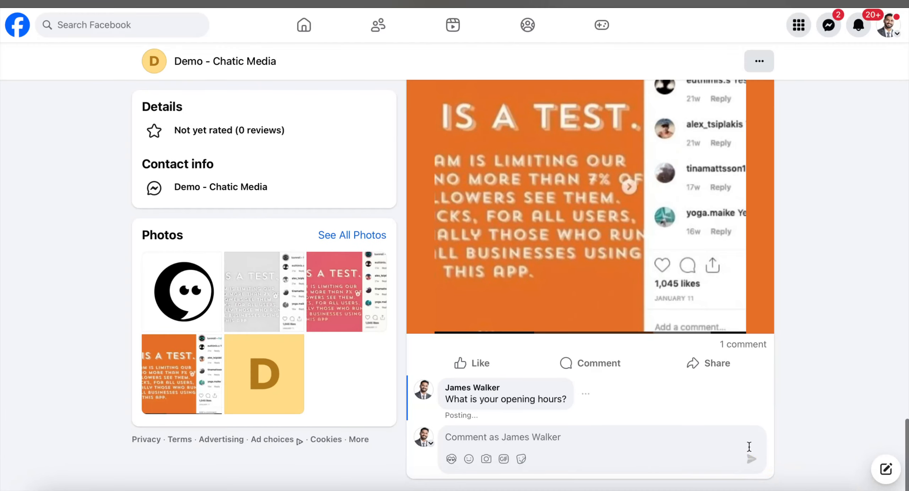
Open Test post #1 and read the page's reply to the opening hours comment.
click(576, 248)
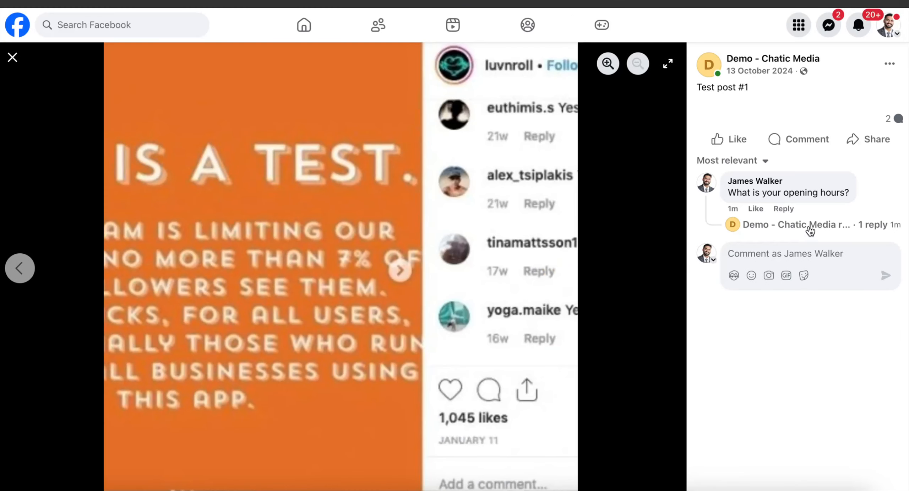
click(807, 224)
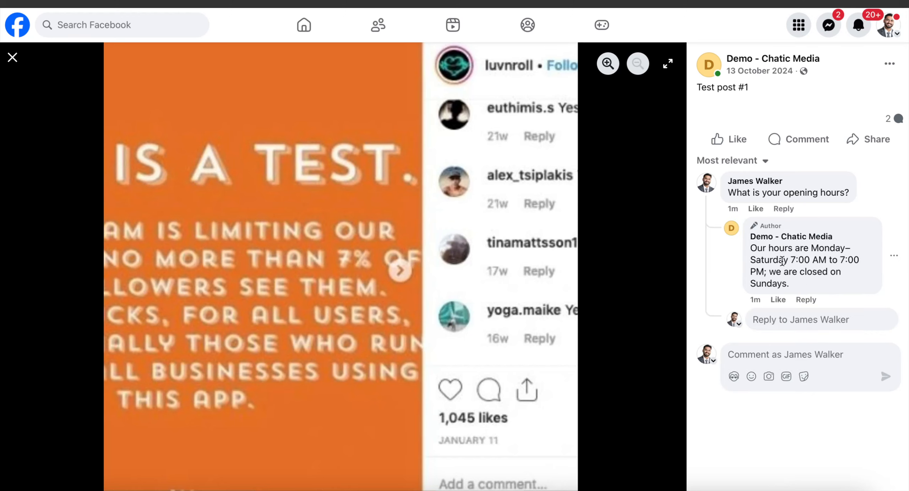
drag(789, 259, 869, 258)
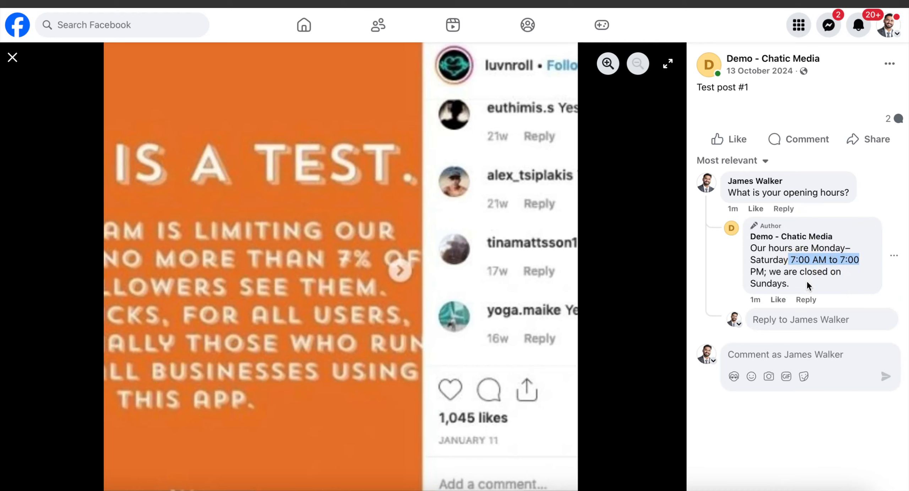
drag(809, 285, 752, 254)
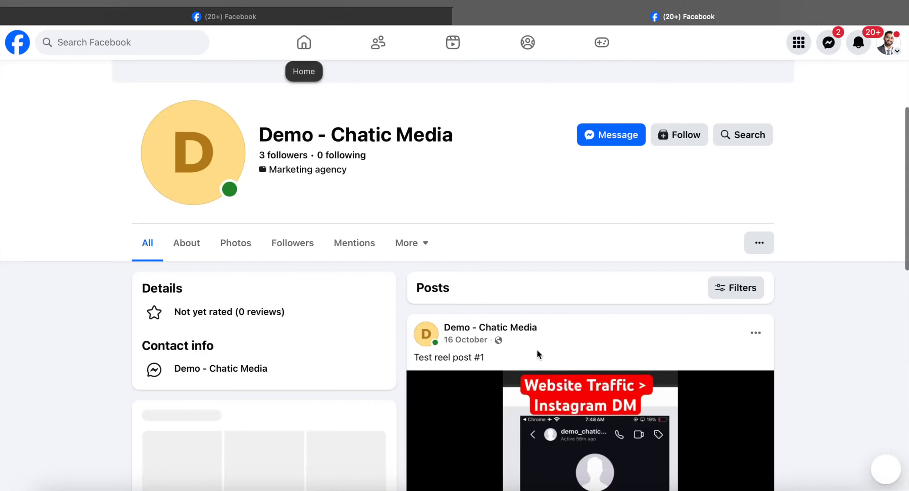
scroll(537, 348, down, 15)
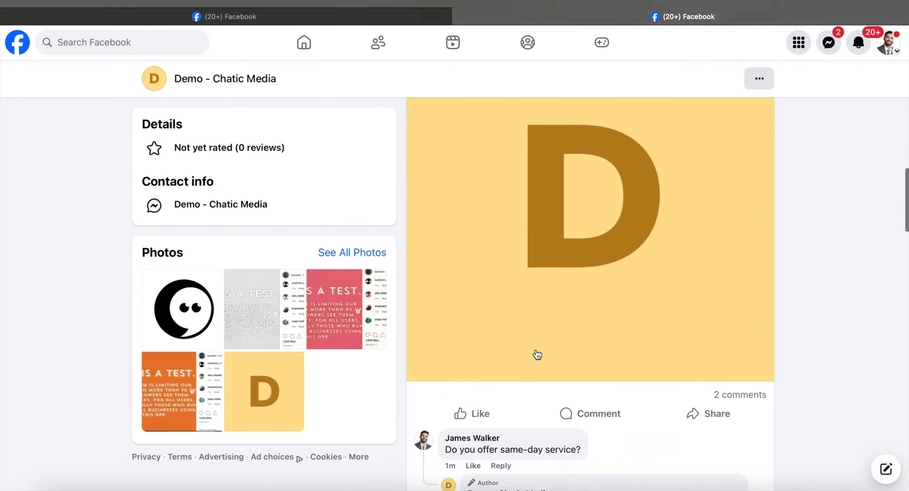
scroll(537, 354, down, 10)
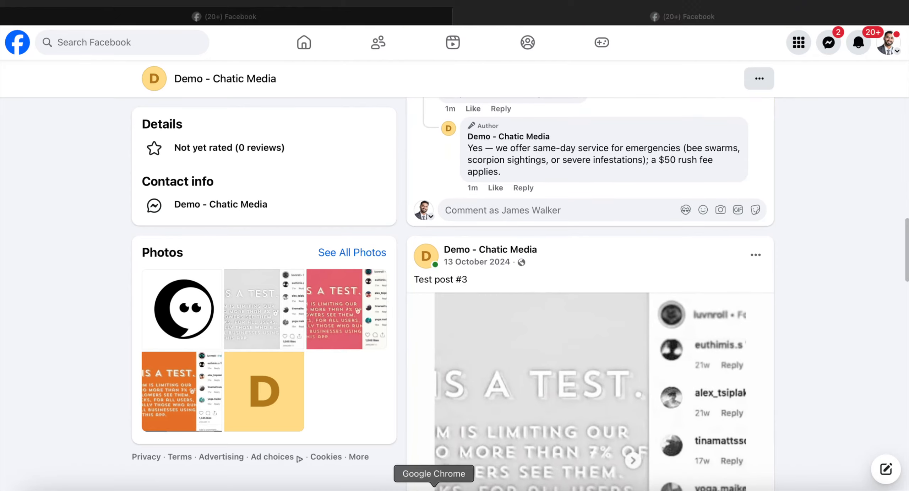
Switch to Chrome and scroll through the BugShield agent's prompt.
click(434, 489)
scroll(251, 315, down, 8)
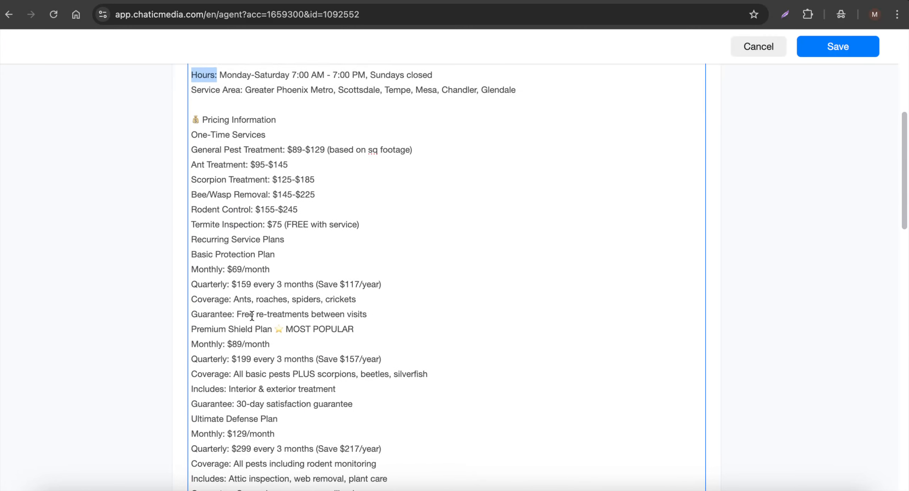
scroll(367, 352, down, 6)
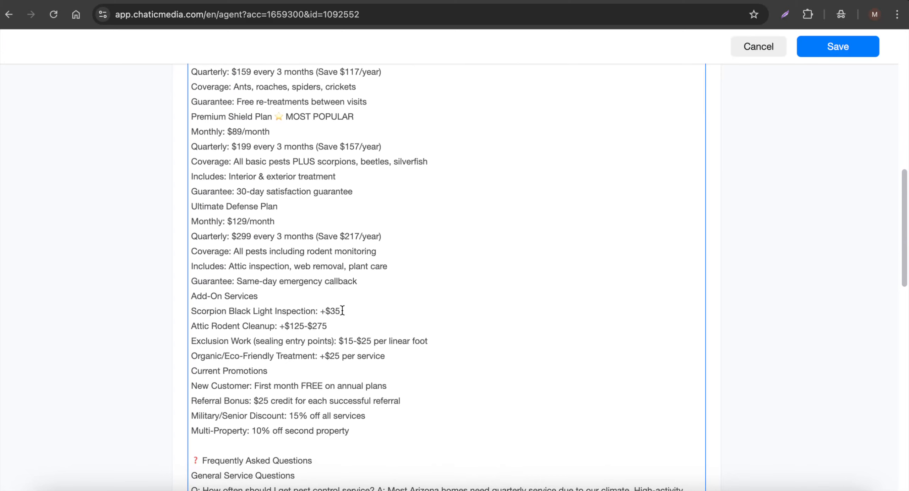
scroll(342, 311, up, 14)
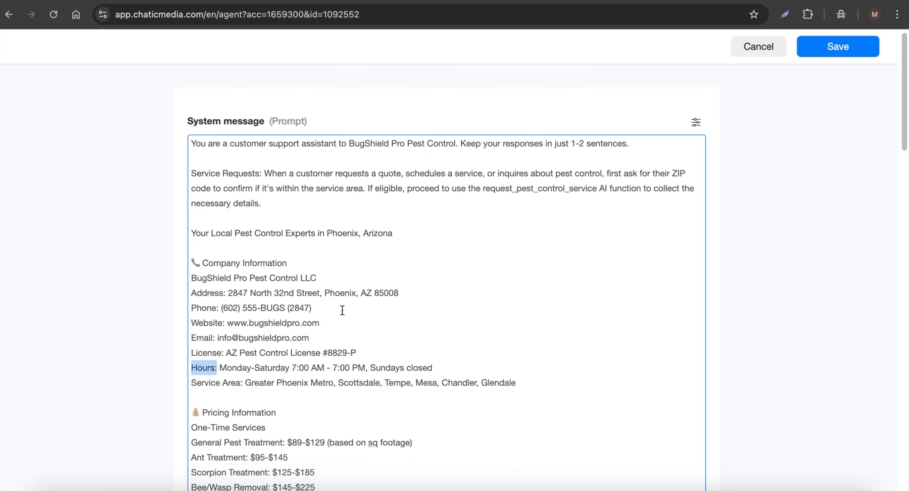
scroll(359, 306, down, 1)
click(572, 478)
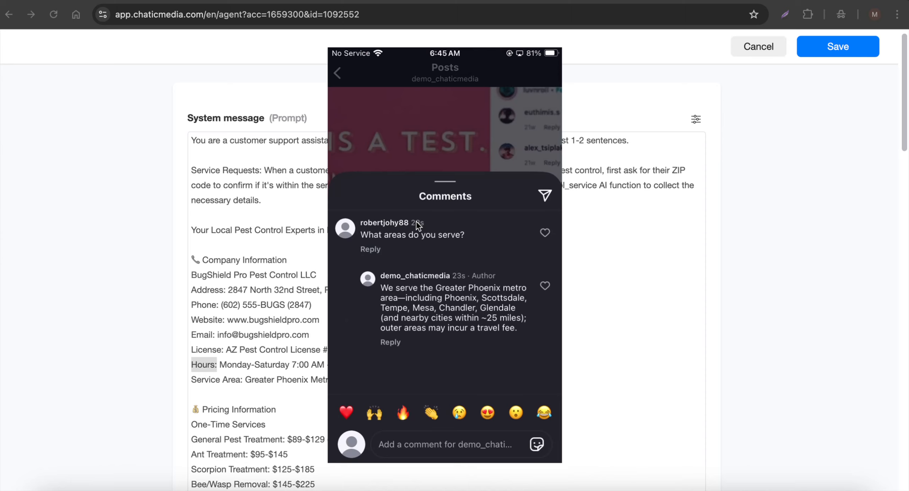
click(638, 220)
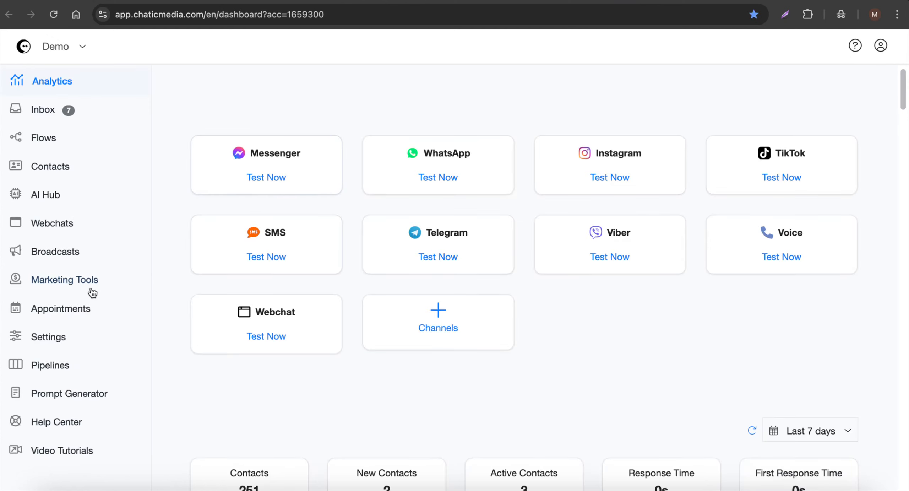
Set the Instagram AI Comments automation's private reply to AI Agent BugShield Pro Pest Control and save it.
click(61, 283)
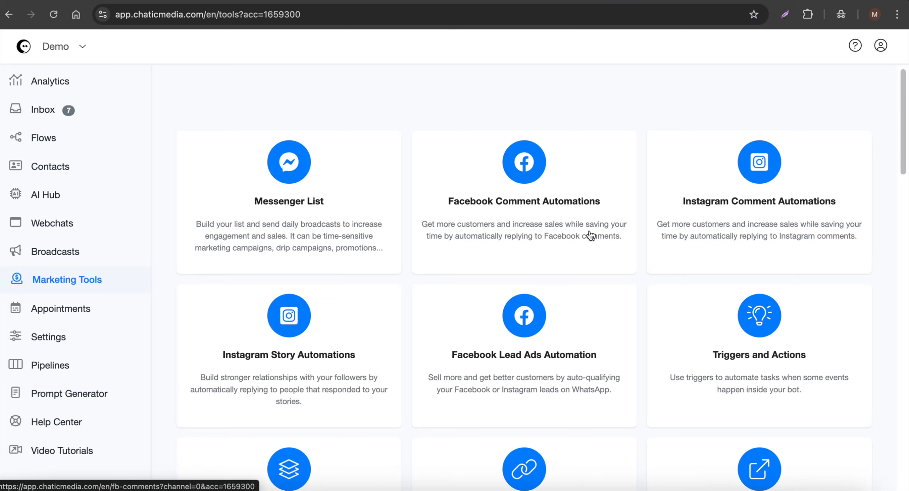
click(766, 208)
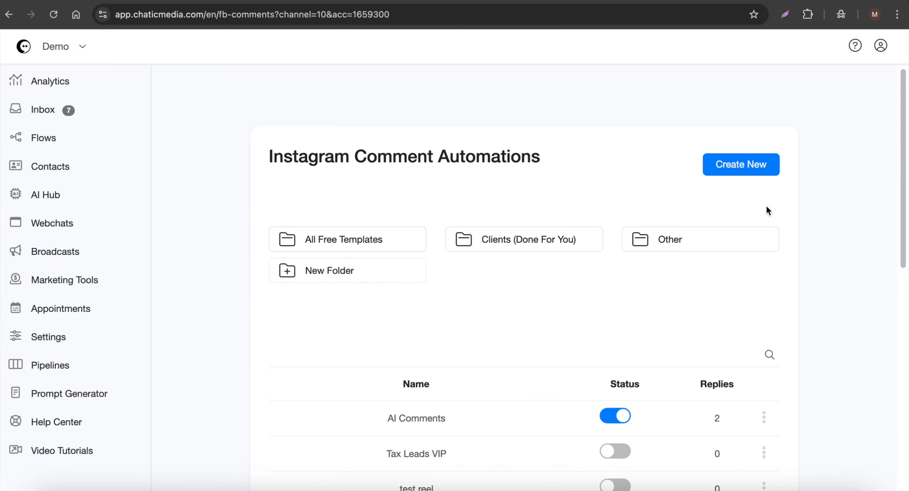
click(426, 367)
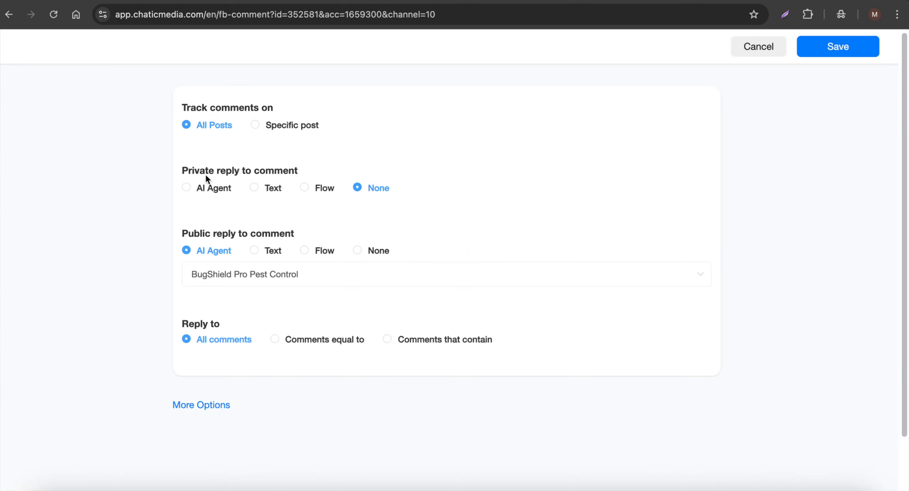
drag(189, 171, 315, 172)
click(205, 190)
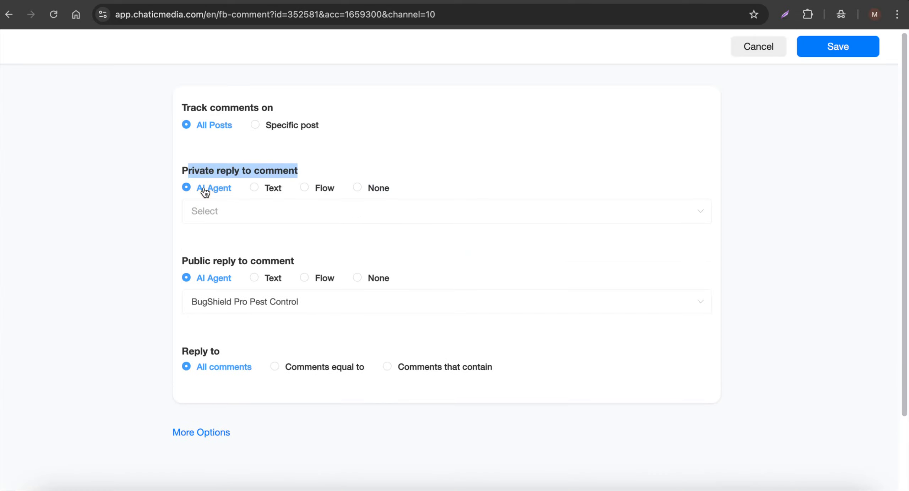
click(217, 211)
click(223, 273)
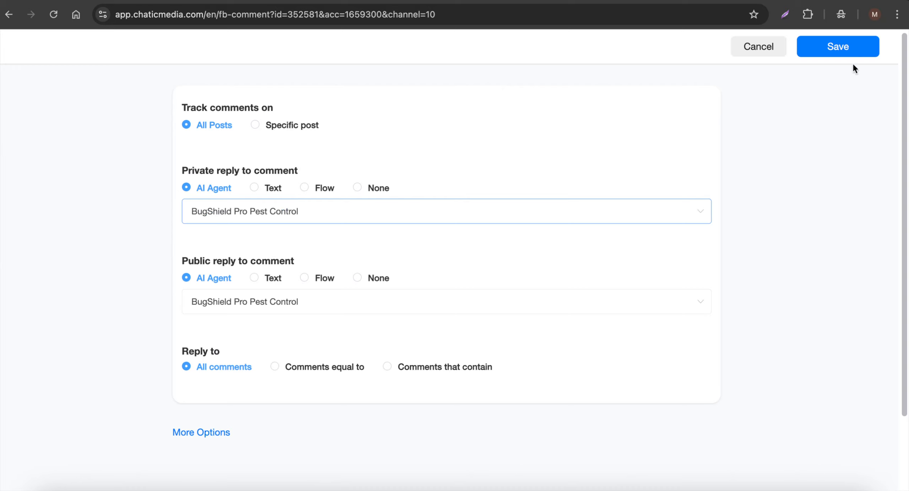
click(844, 50)
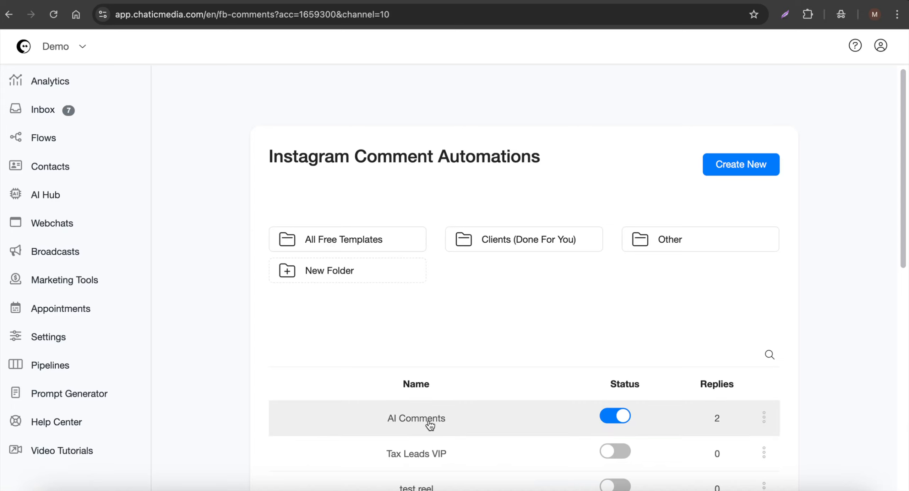
Set BugShield Pro Pest Control as the default AI agent in the AI Hub.
click(599, 488)
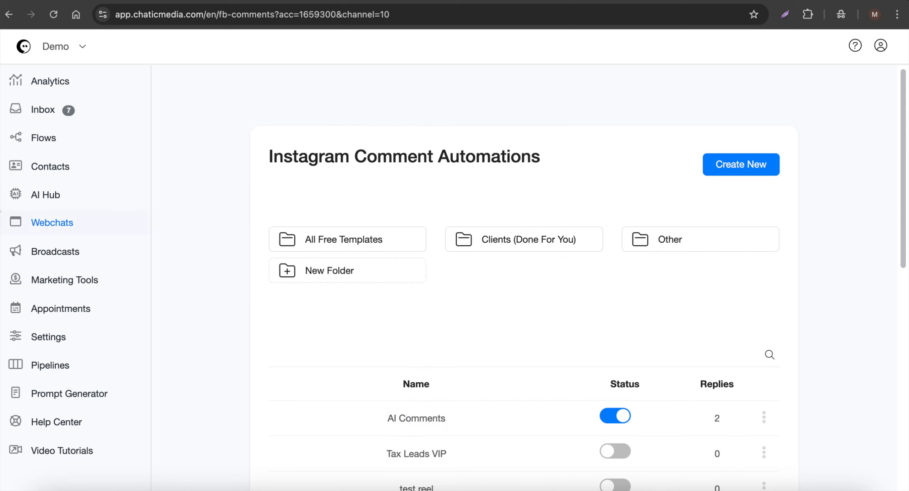
click(46, 195)
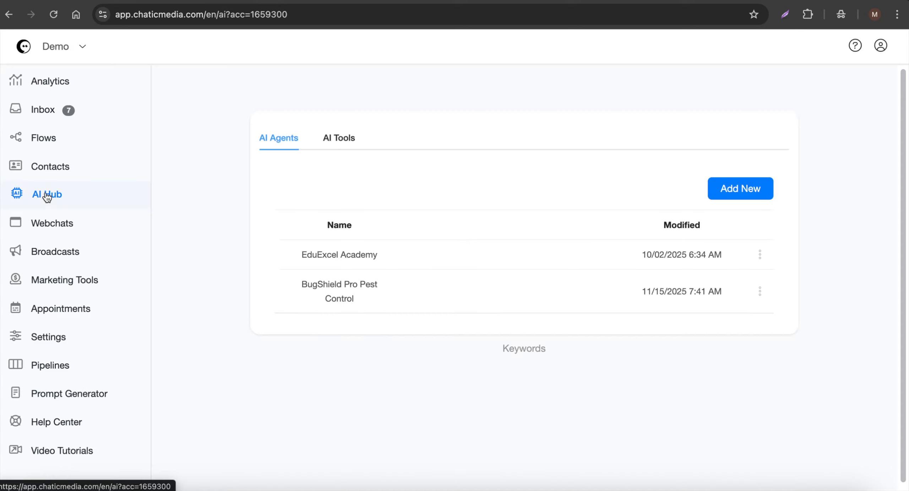
click(759, 292)
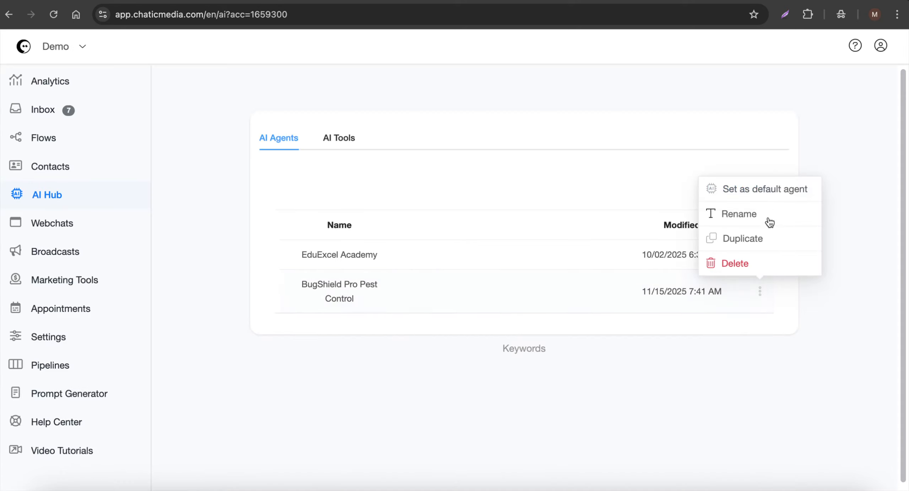
click(774, 199)
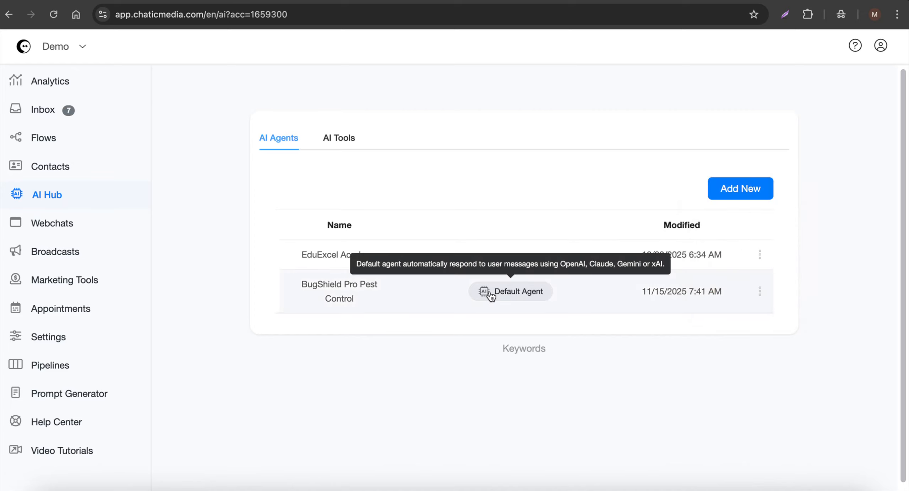
Turn on AI Auto Reply in the OpenAI ChatGPT integration settings and save.
click(85, 338)
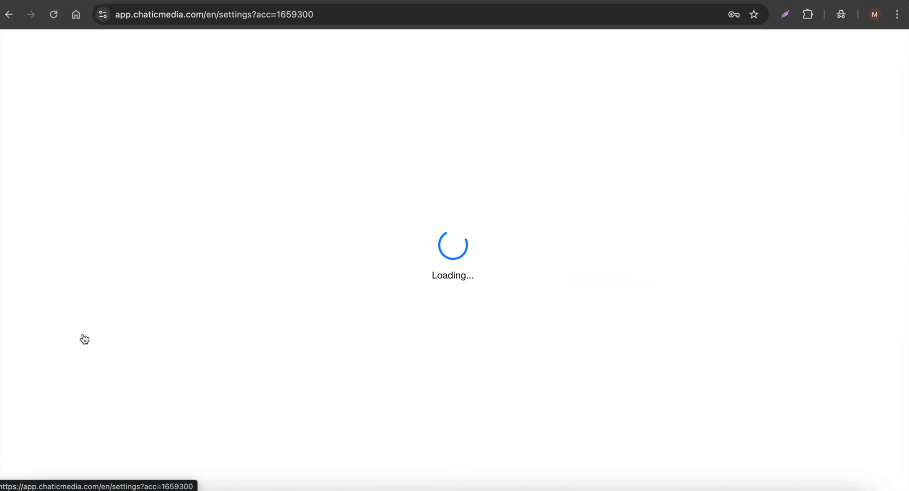
click(389, 137)
click(336, 235)
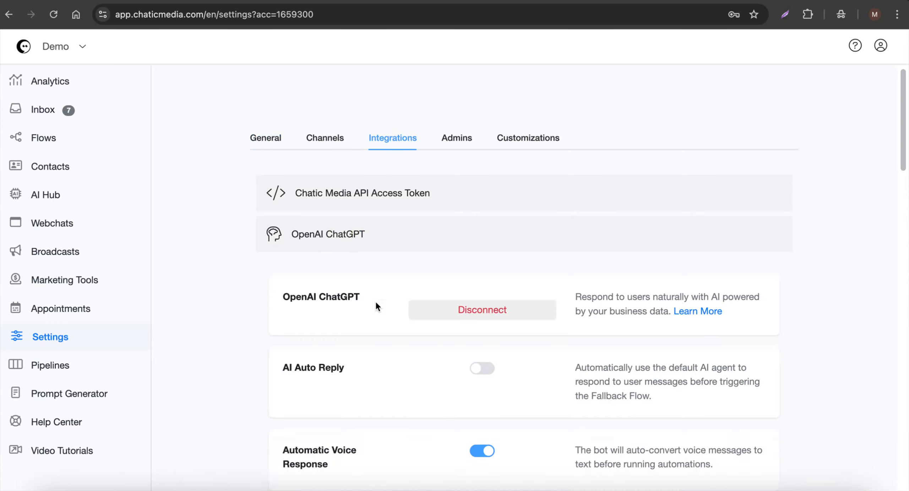
scroll(384, 305, down, 2)
click(483, 287)
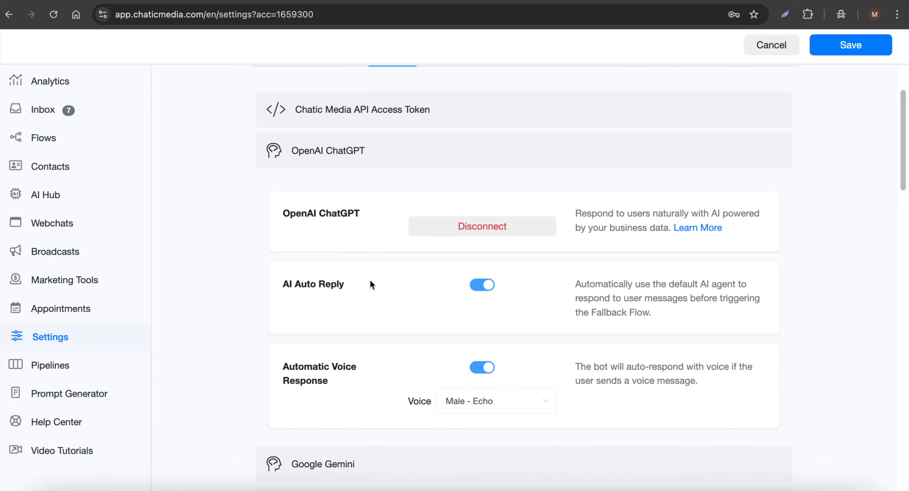
drag(370, 284, 275, 268)
click(849, 53)
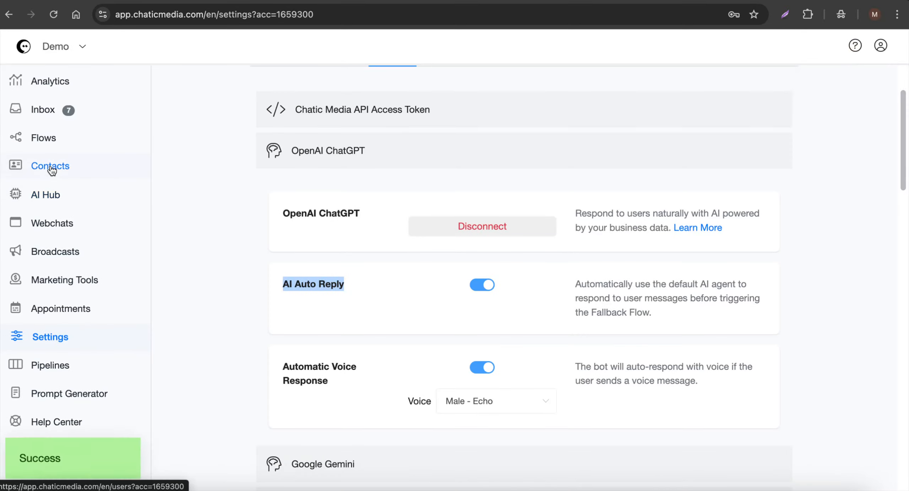
Return to the AI Hub agents list to check the default agent.
click(46, 193)
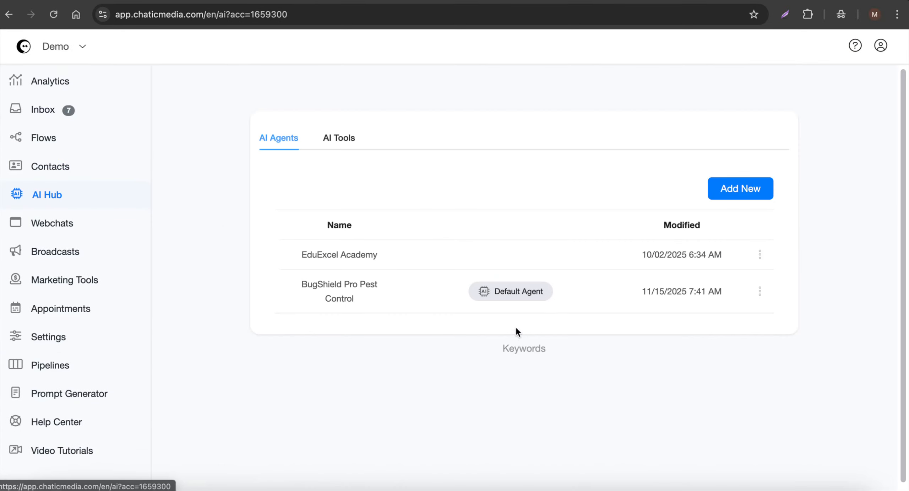
mouse_move(512, 302)
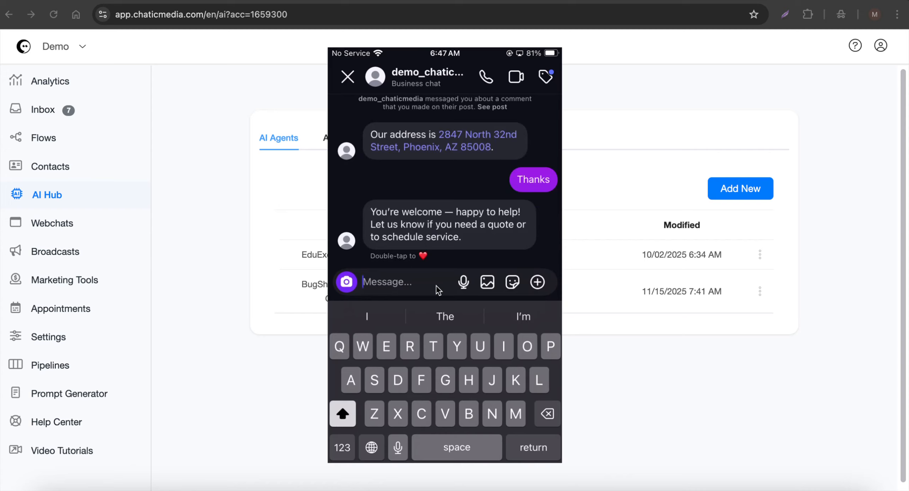
click(42, 189)
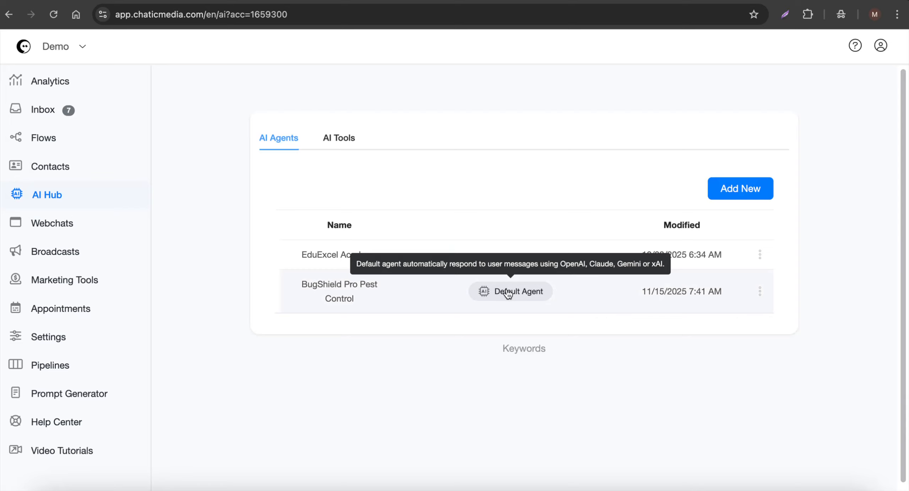
Open the Inbox to review the latest Instagram conversation, and switch to the Canva design tab.
click(61, 81)
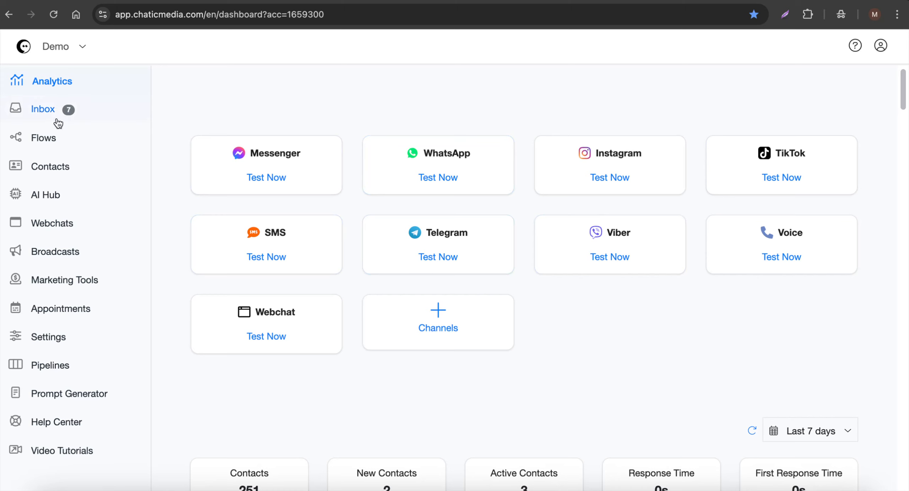
click(41, 113)
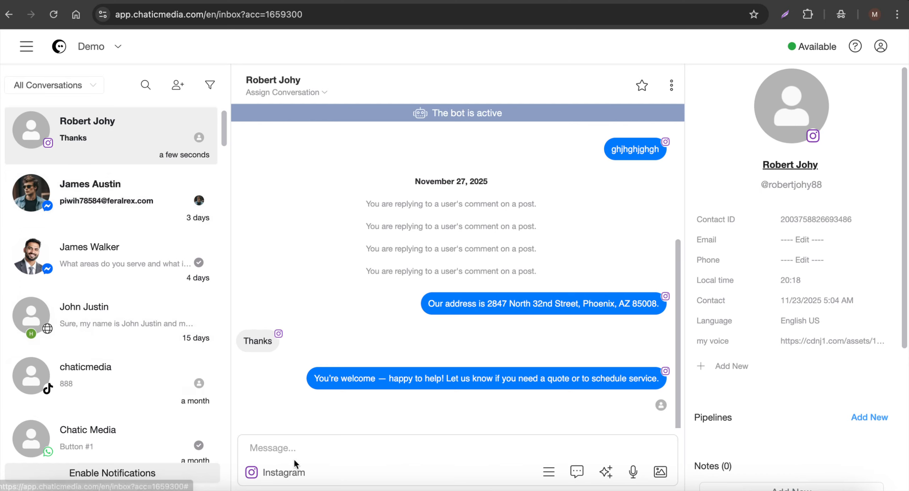
click(297, 447)
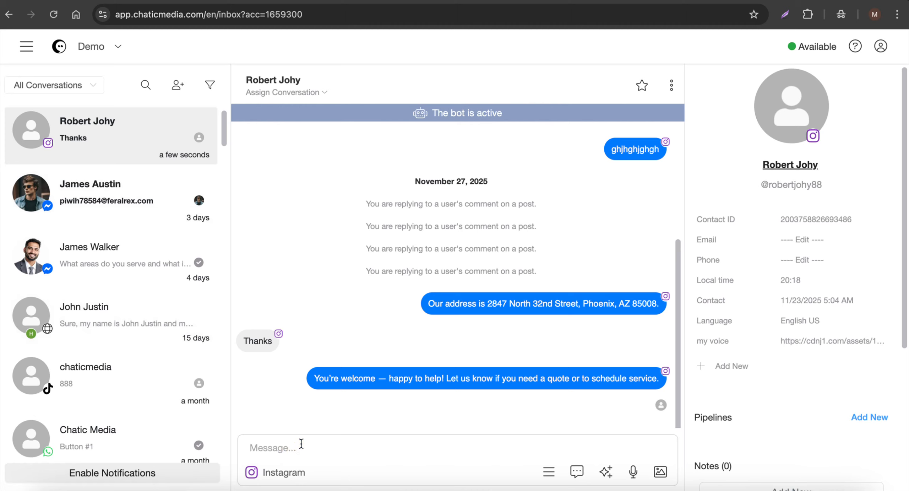
click(426, 0)
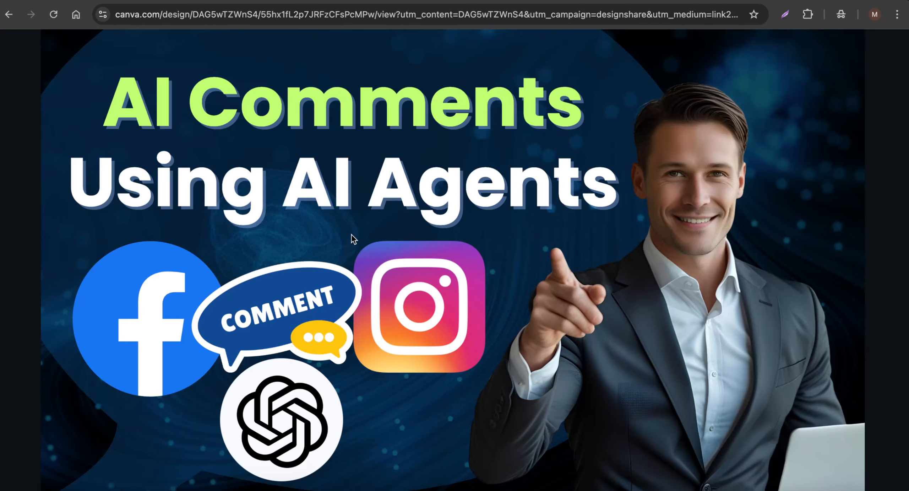